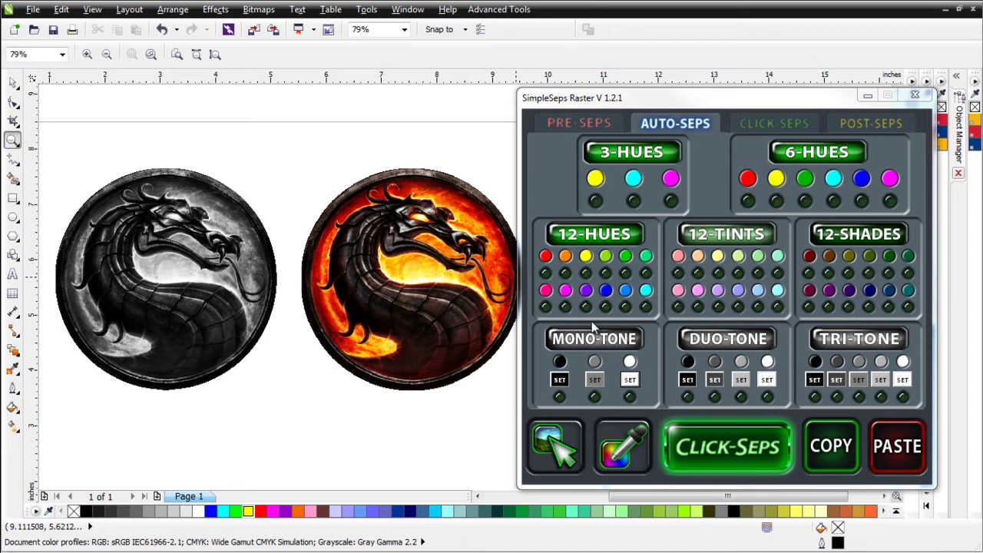
# - Select the full-colour RGB dragon bitmap instead of the grayscale one
pyautogui.click(15, 98)
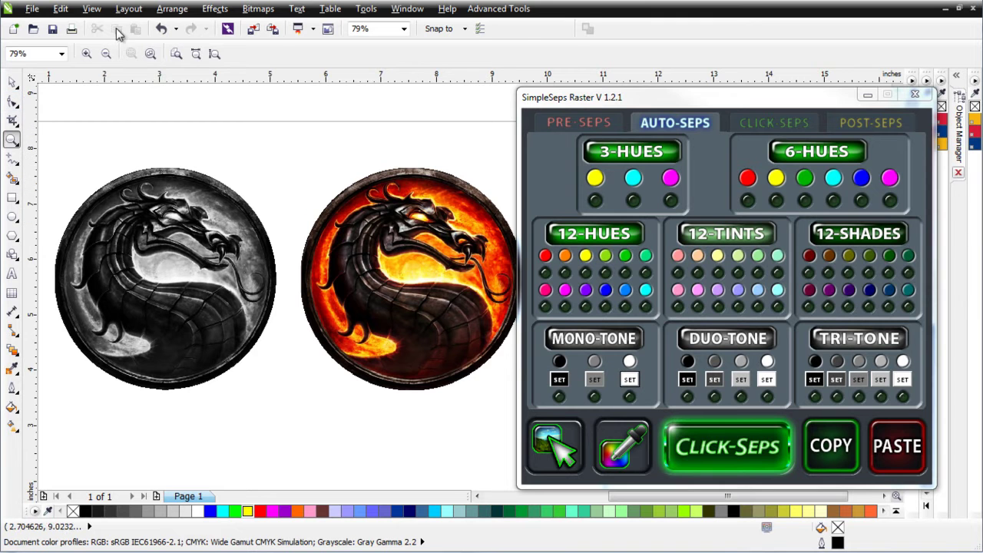
pyautogui.click(11, 81)
pyautogui.click(393, 310)
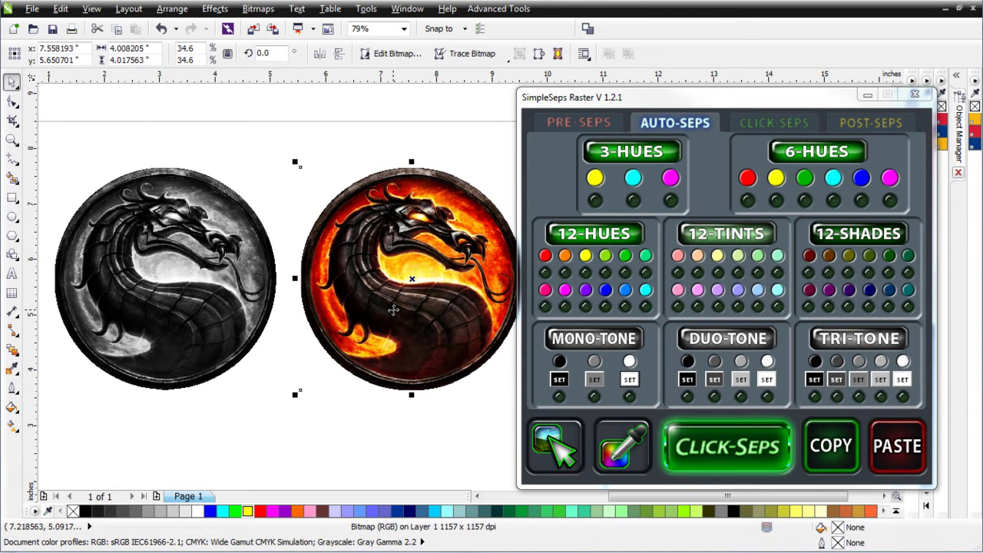
pyautogui.click(400, 314)
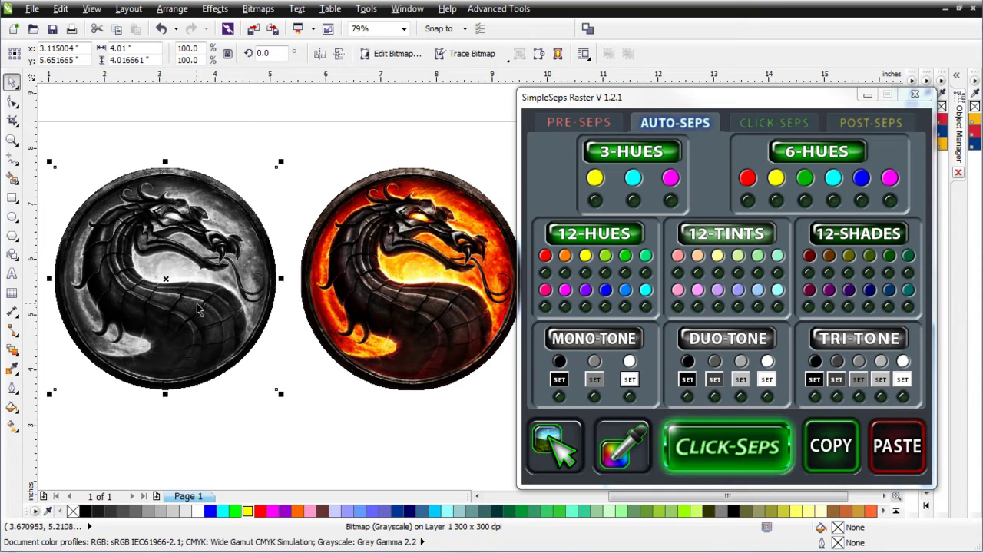
pyautogui.click(430, 315)
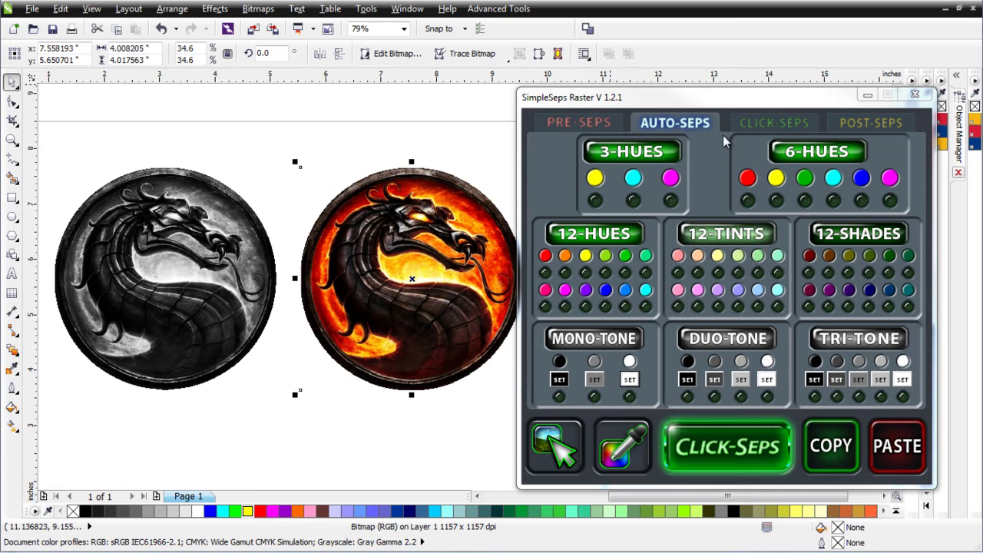
# - Enable the red and yellow 6-Hues channels and the Click-Seps Black channel
pyautogui.click(748, 202)
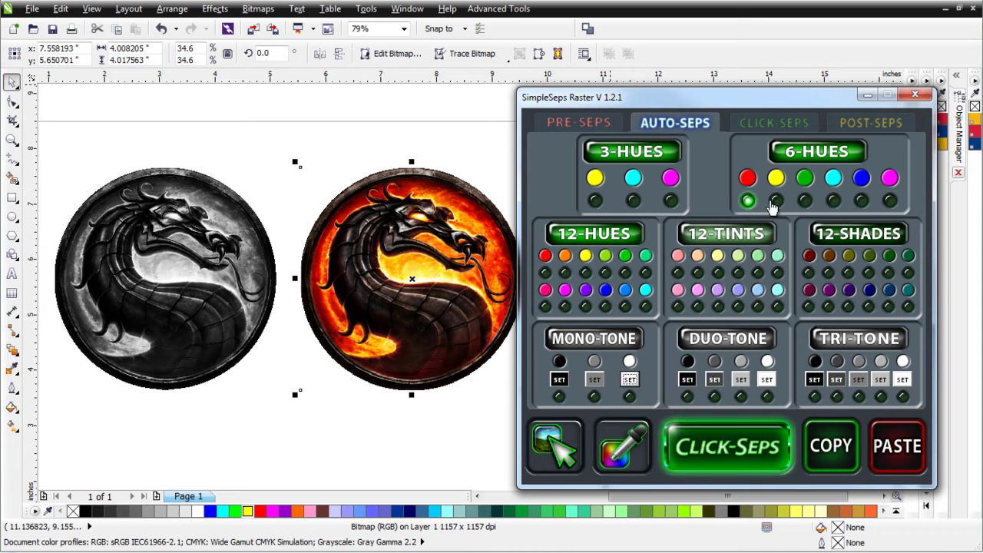
pyautogui.click(775, 201)
pyautogui.click(784, 129)
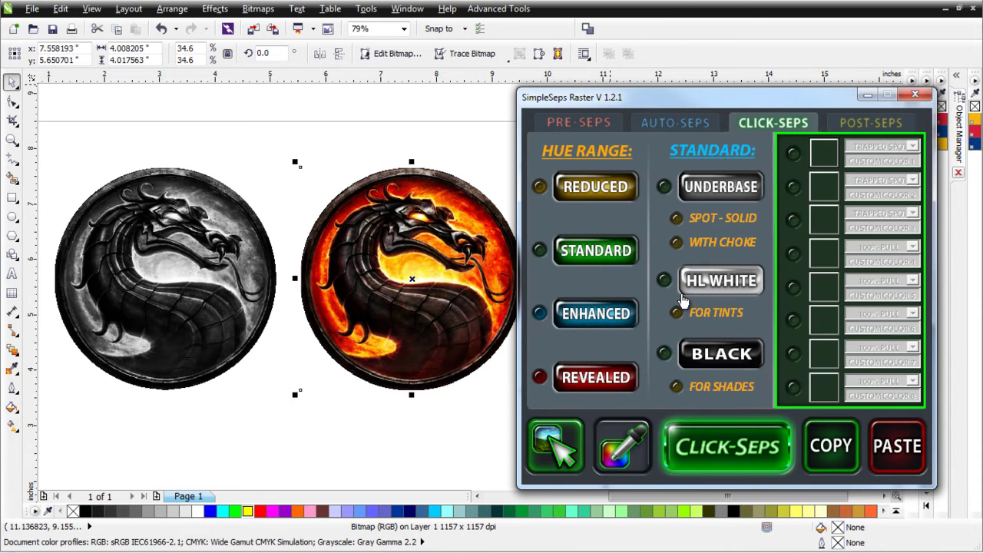
pyautogui.click(664, 353)
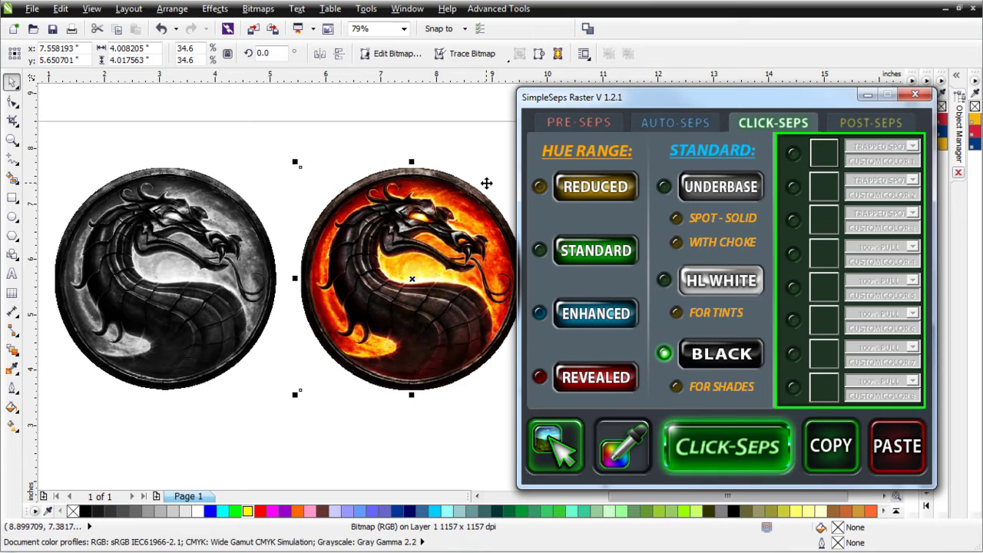
pyautogui.click(675, 123)
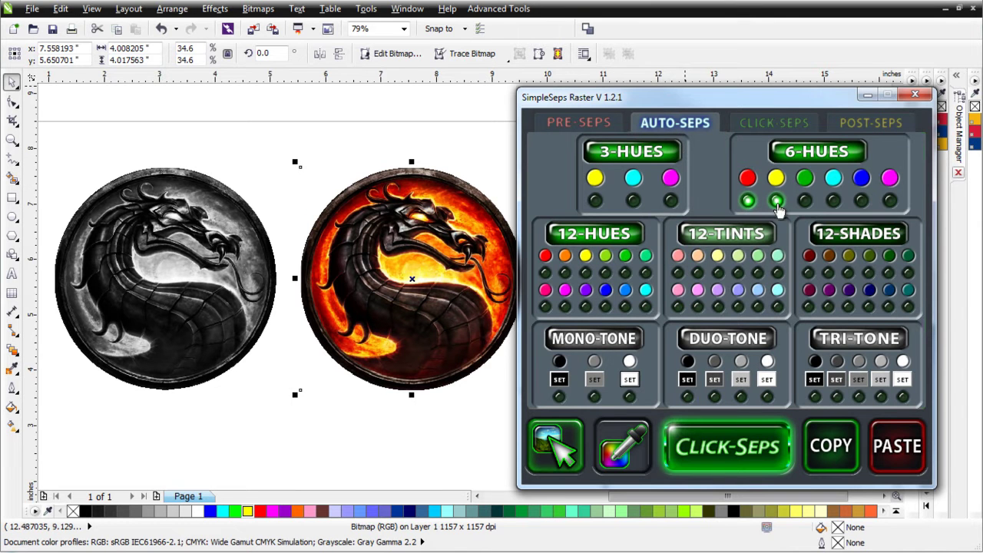
# - Turn off Save Transparency on the Pre-Seps tab and review the other tabs
pyautogui.click(579, 125)
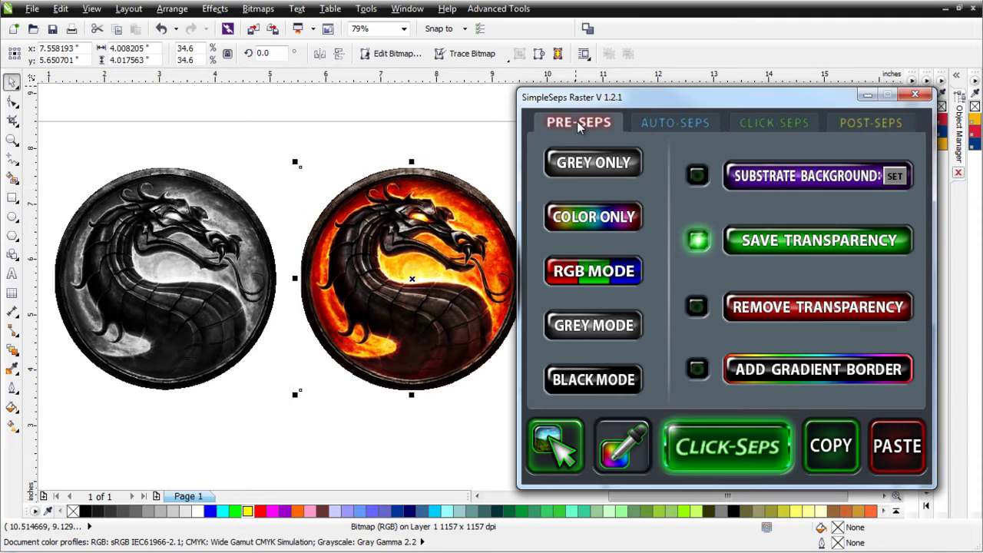
pyautogui.click(699, 243)
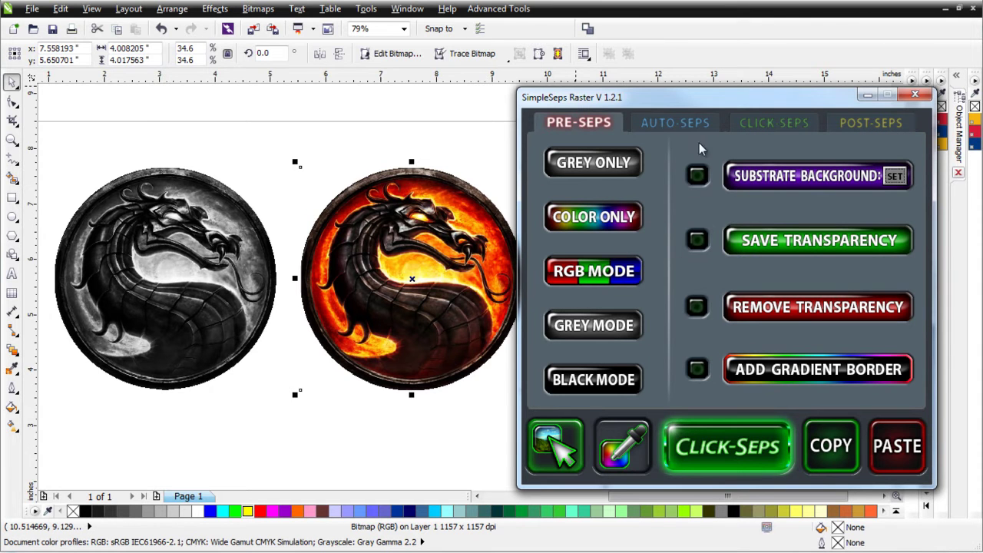
pyautogui.click(673, 128)
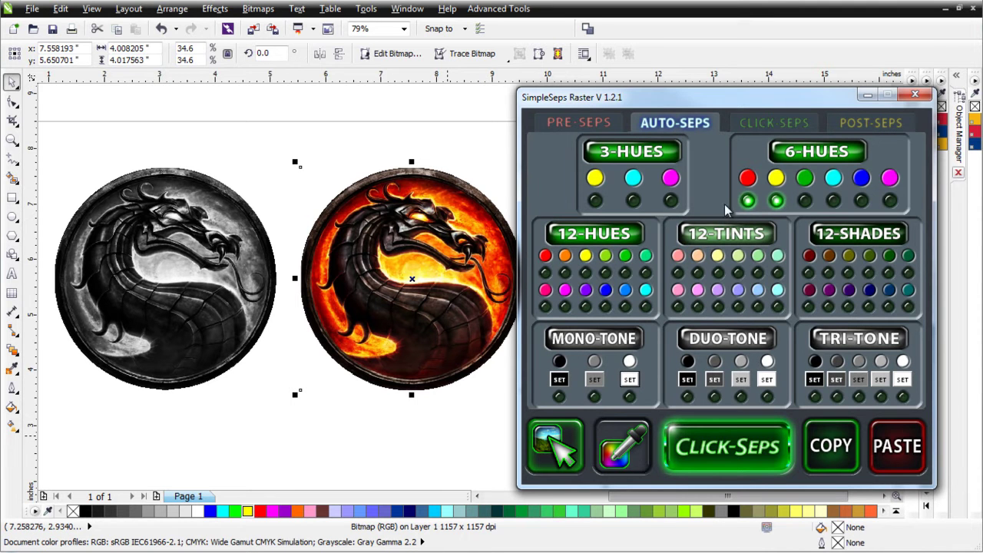
pyautogui.click(776, 125)
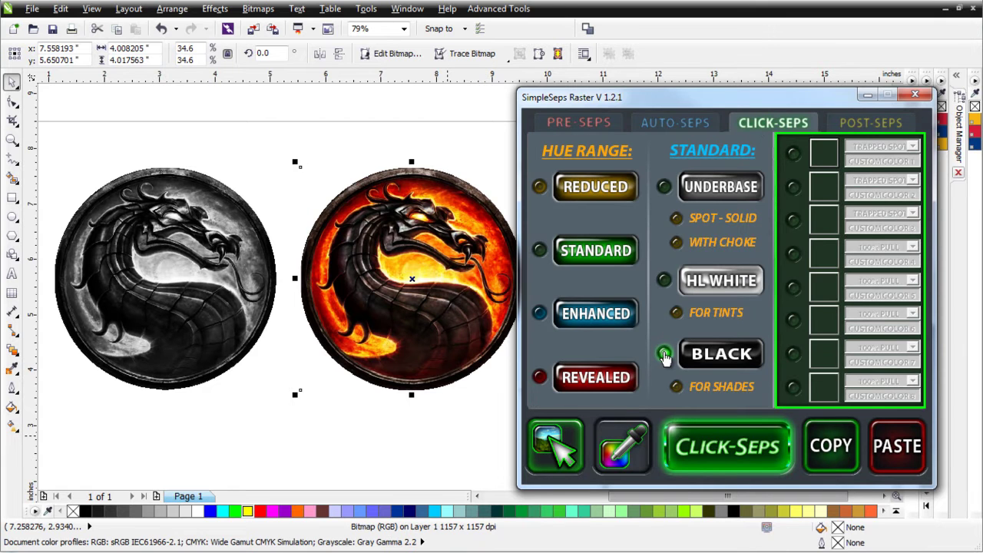
pyautogui.click(879, 126)
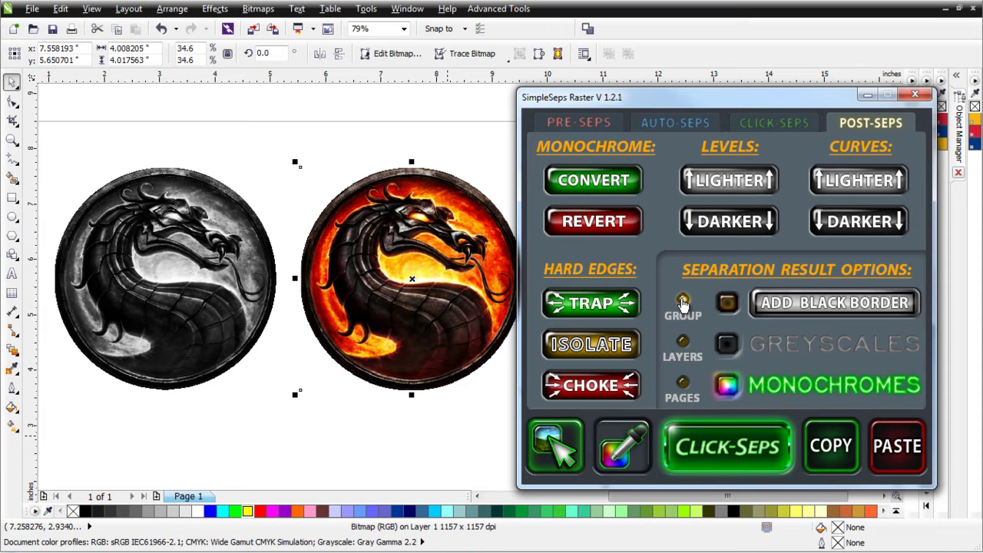
pyautogui.click(765, 125)
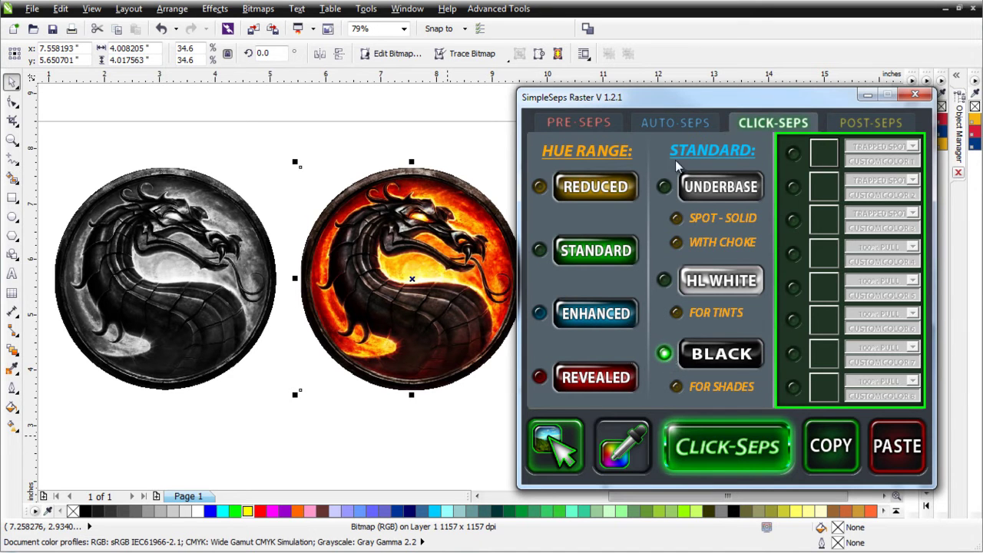
pyautogui.click(675, 126)
# - Confirm the red hue is still on and re-toggle the Black channel back on
pyautogui.click(747, 202)
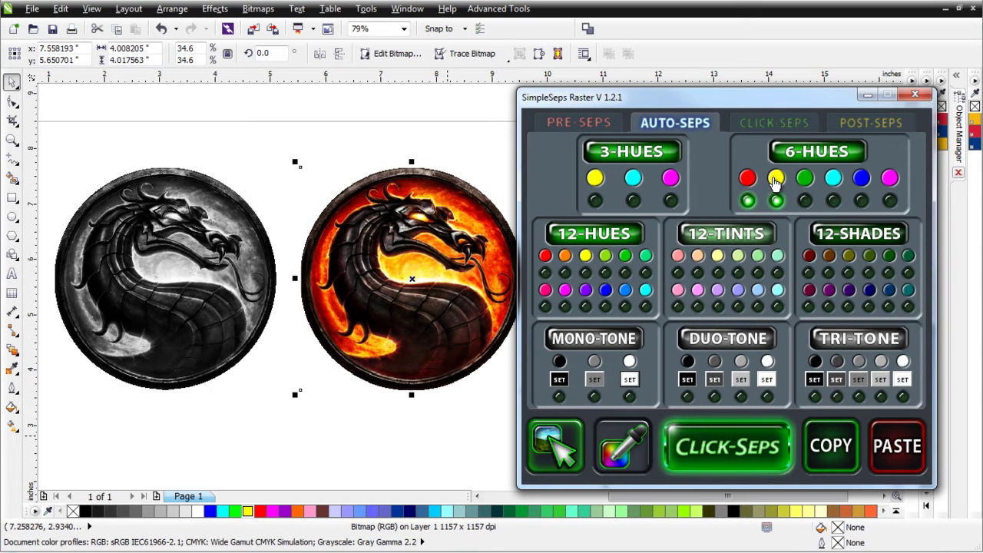
pyautogui.click(760, 124)
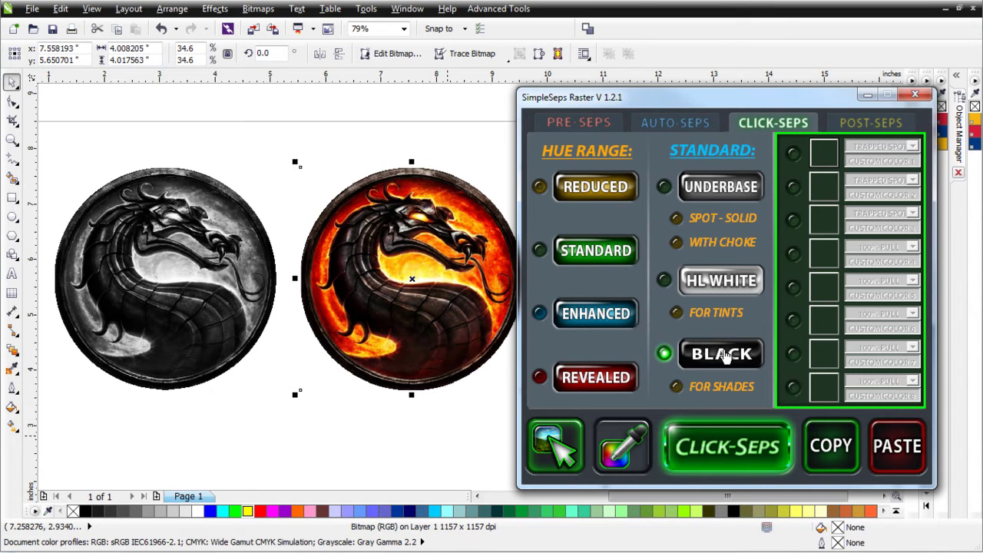
pyautogui.click(665, 354)
pyautogui.click(664, 355)
pyautogui.click(680, 125)
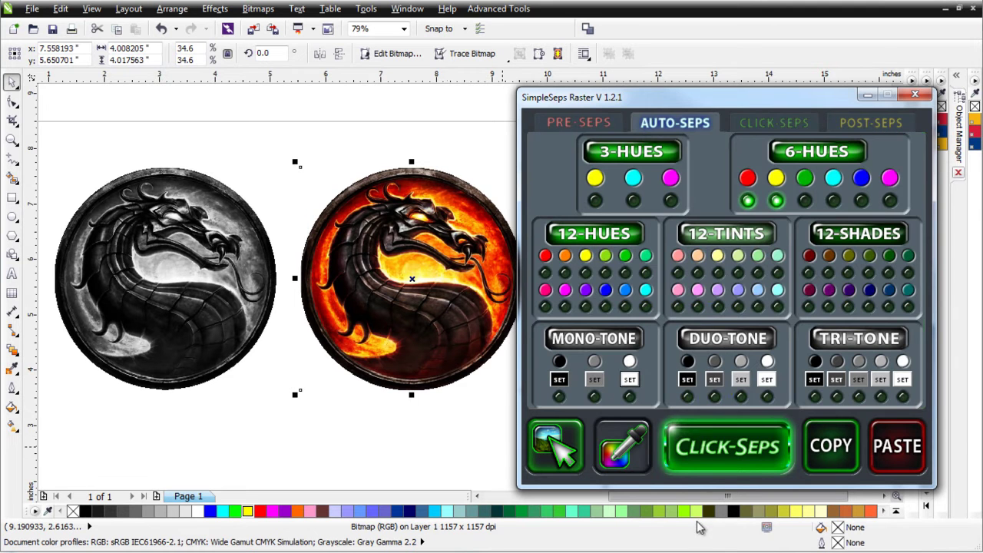
# - Run Click-Seps on the colour dragon and select the separated result
pyautogui.click(742, 449)
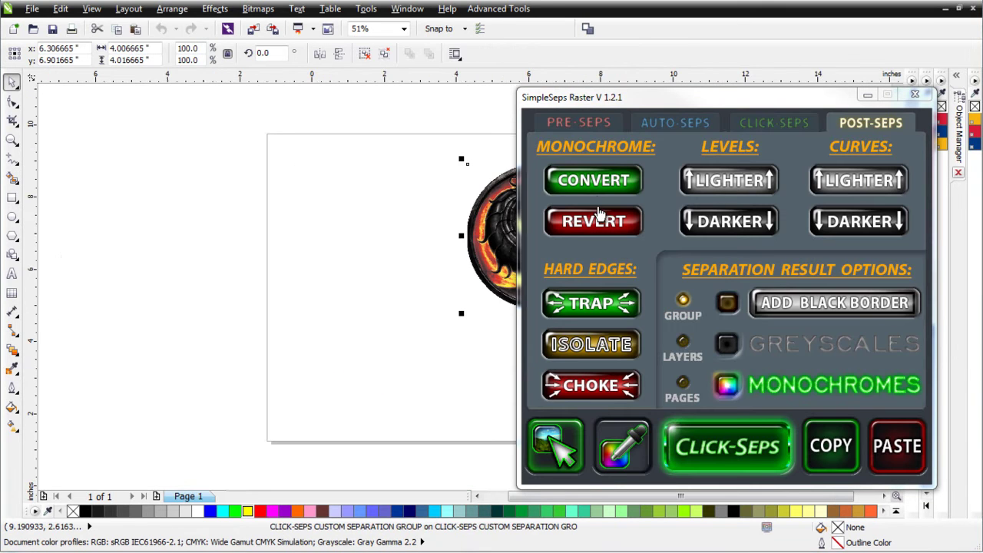
pyautogui.moveTo(646, 96); pyautogui.dragTo(758, 128)
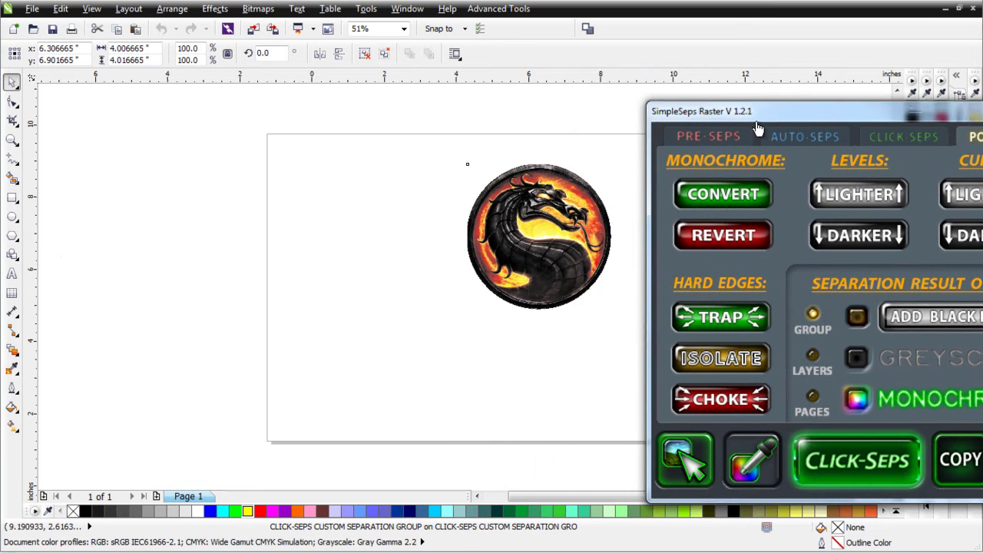
pyautogui.click(572, 261)
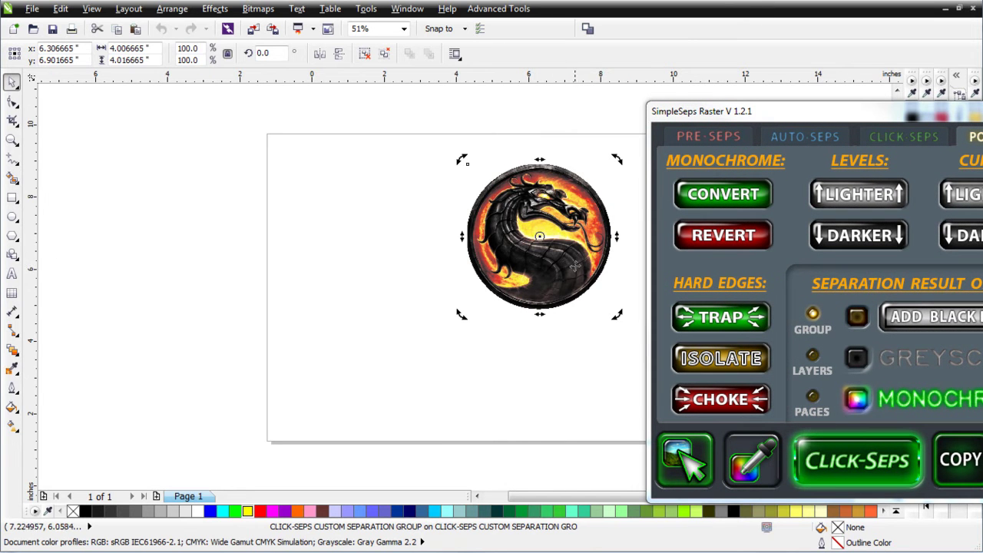
# - Paste the separated group into maximized mk.cdr, right of the colour logo
pyautogui.click(945, 8)
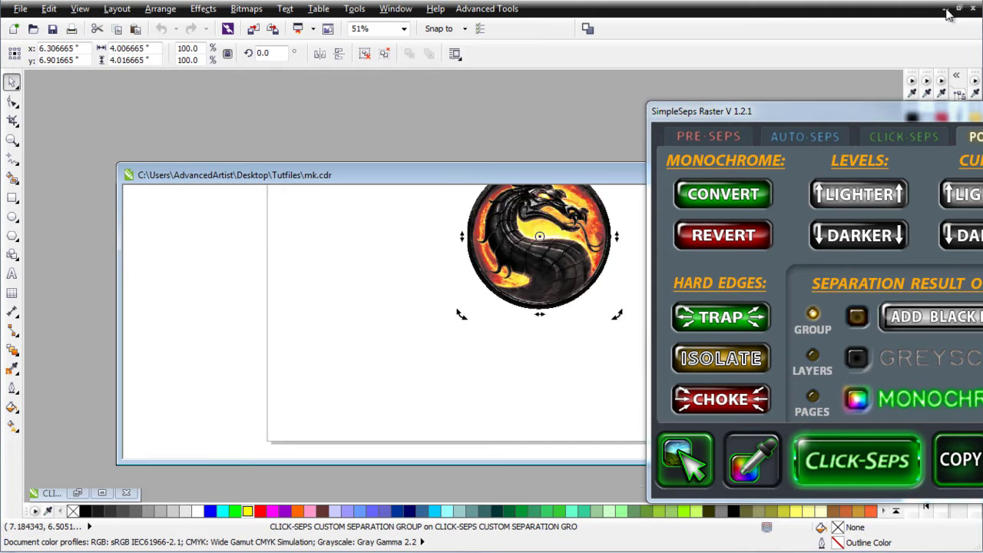
pyautogui.moveTo(559, 178); pyautogui.dragTo(295, 199)
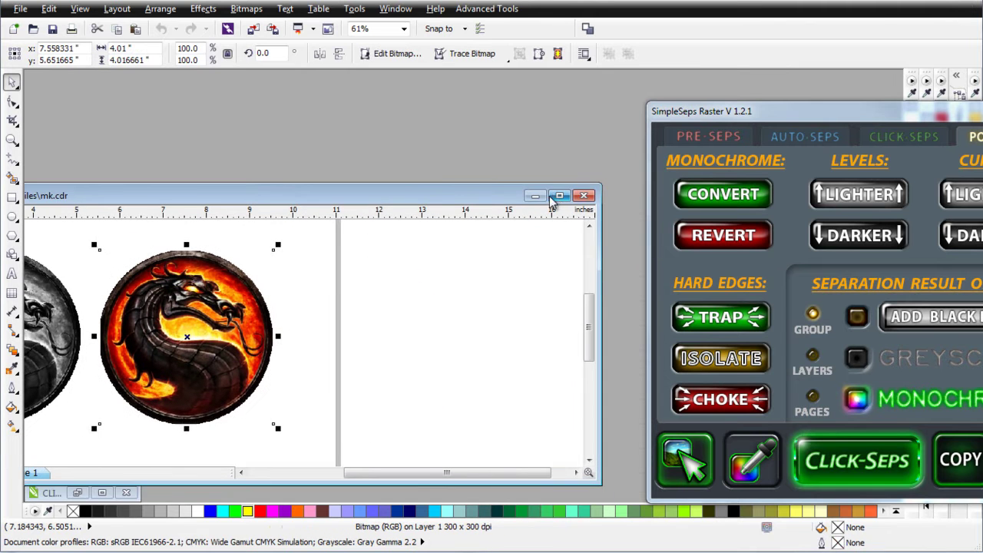
pyautogui.click(559, 198)
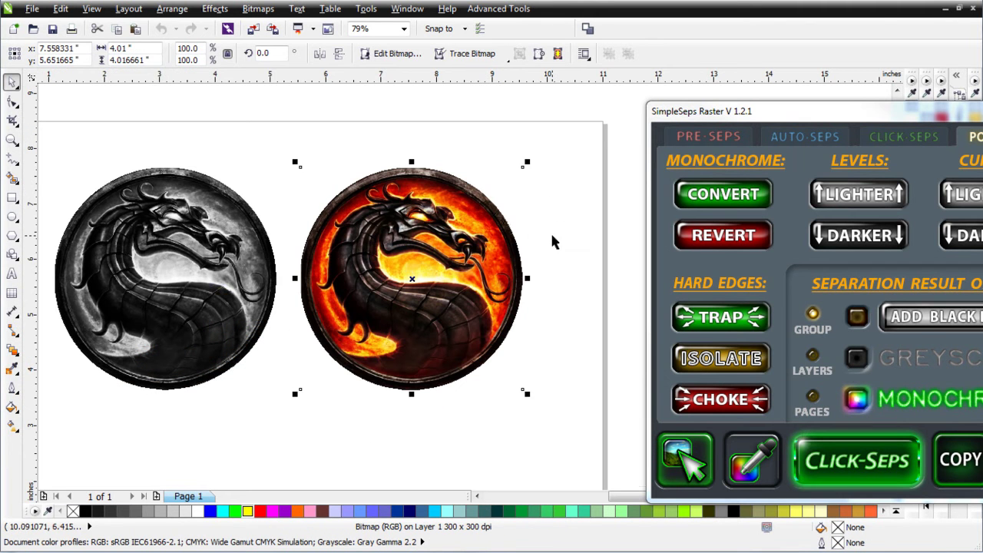
pyautogui.scroll(1, 553, 241)
pyautogui.hotkey('ctrl', 'v')
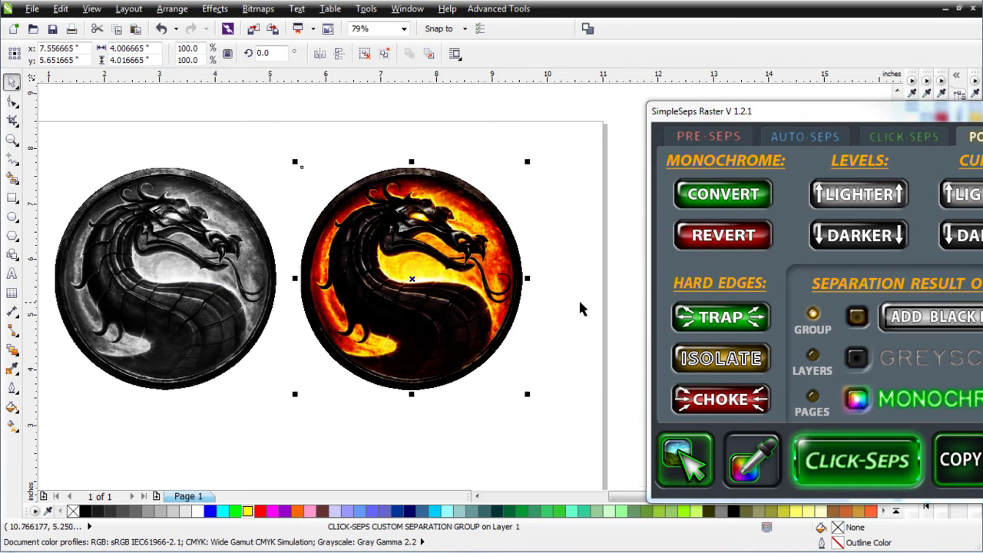
pyautogui.moveTo(467, 301); pyautogui.dragTo(586, 315)
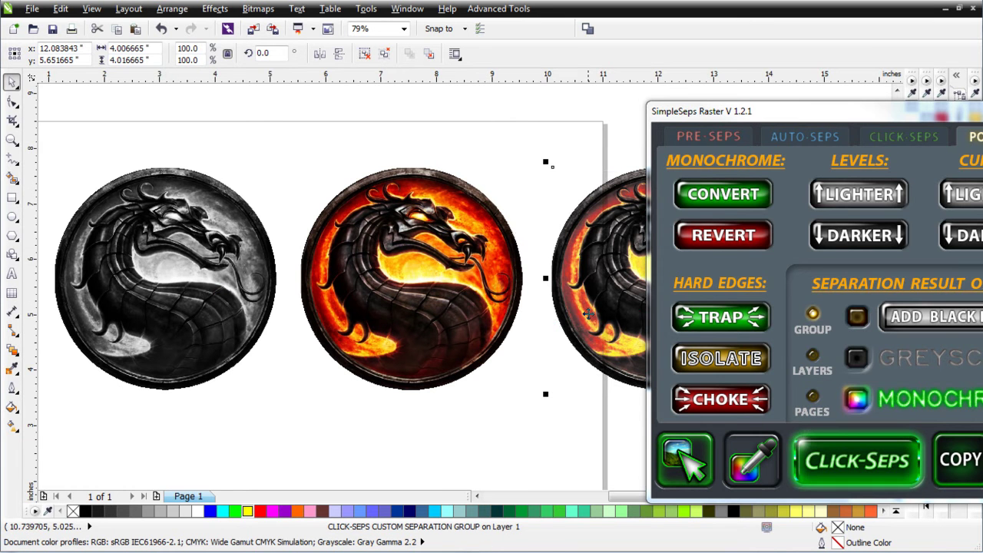
# - Turn on overprint simulation and close the SimpleSeps Raster panel
pyautogui.moveTo(791, 109); pyautogui.dragTo(977, 101)
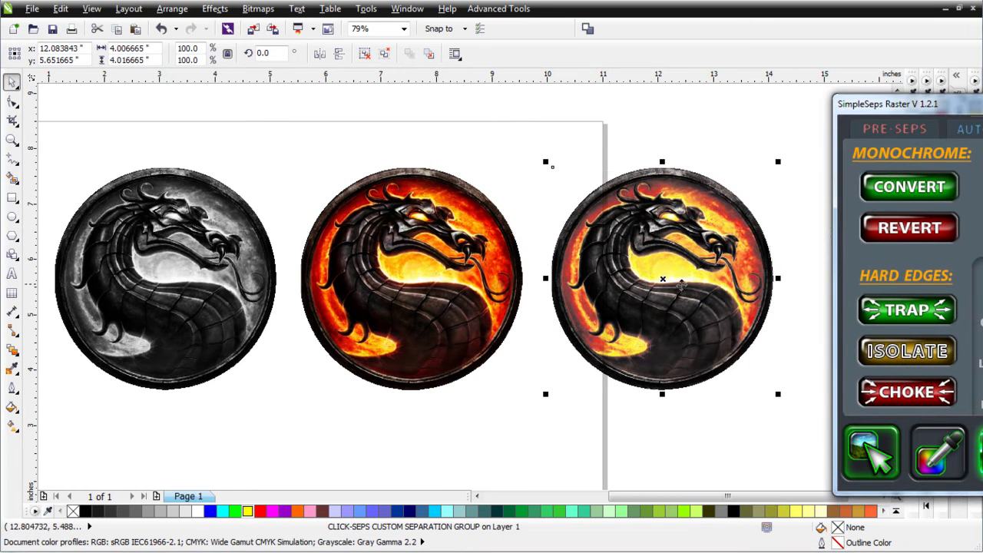
pyautogui.click(96, 8)
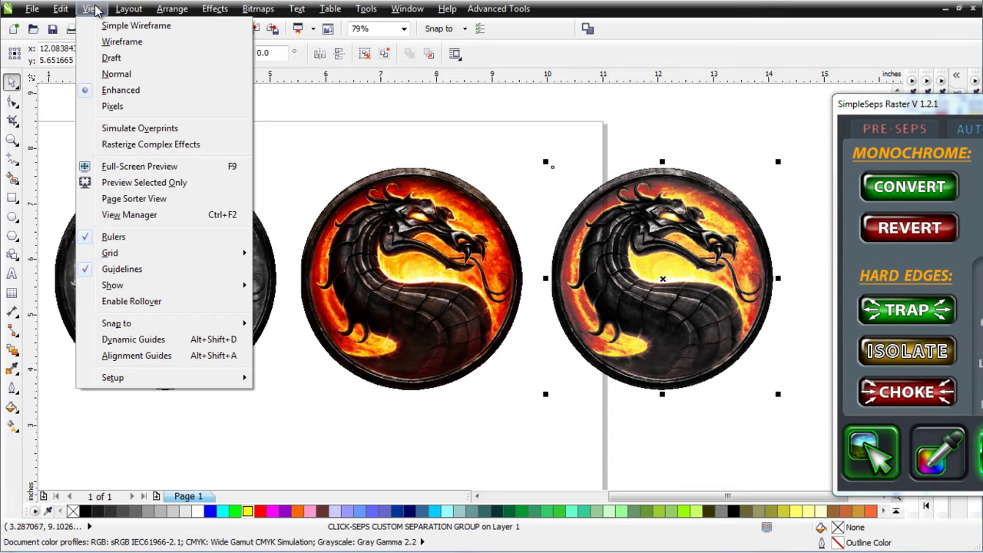
pyautogui.click(127, 129)
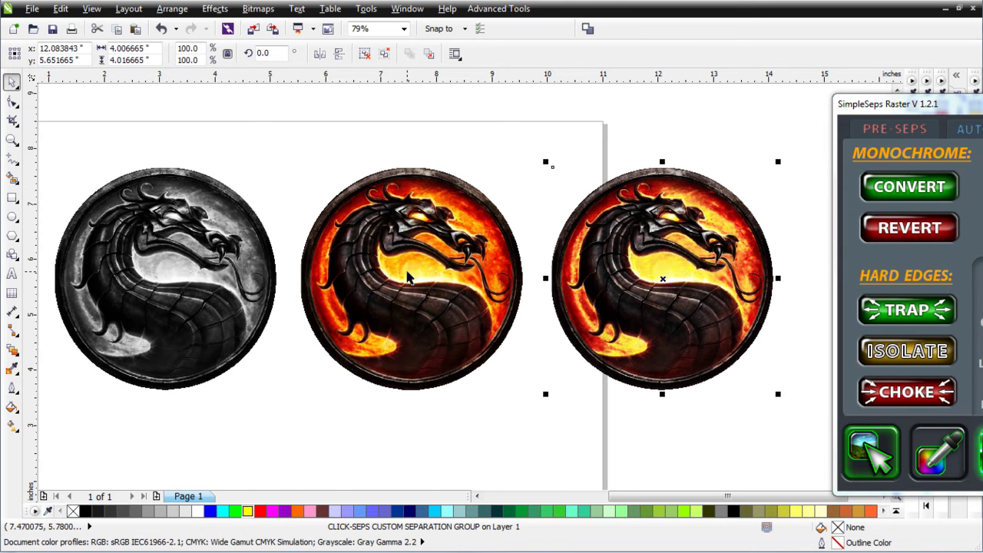
pyautogui.moveTo(883, 104); pyautogui.dragTo(447, 10)
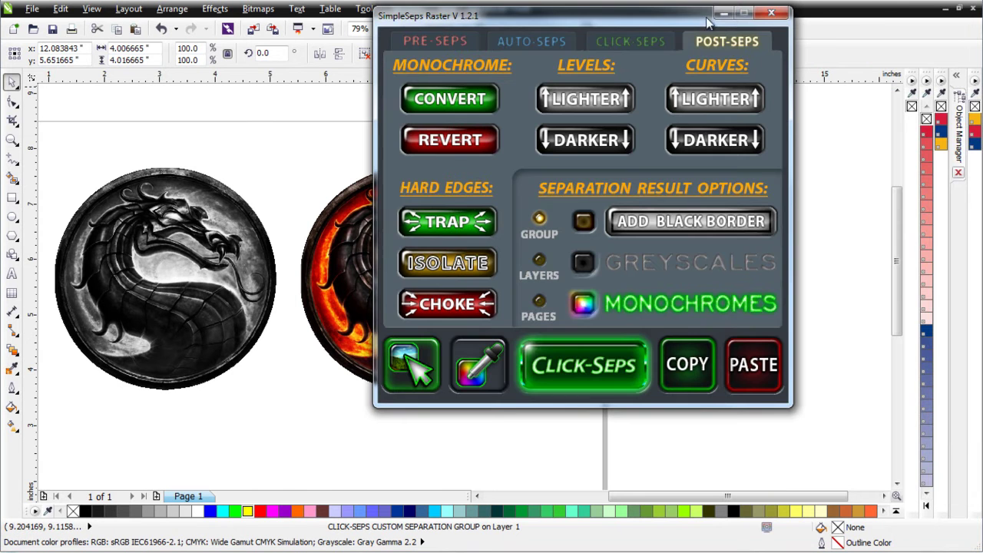
pyautogui.click(726, 11)
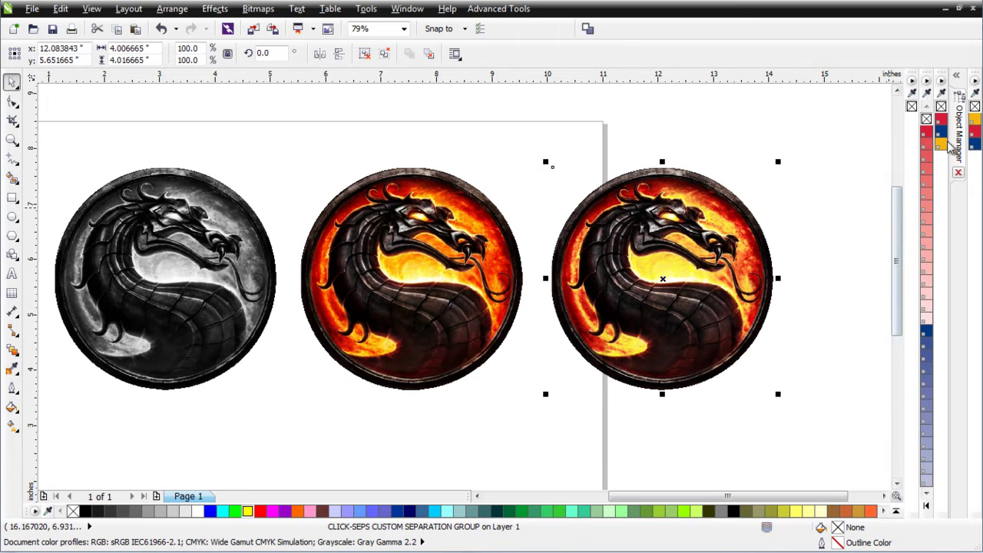
# - In Object Manager, move 6-HUES = YELLOW below 6-HUES = RED in the separation group
pyautogui.click(959, 142)
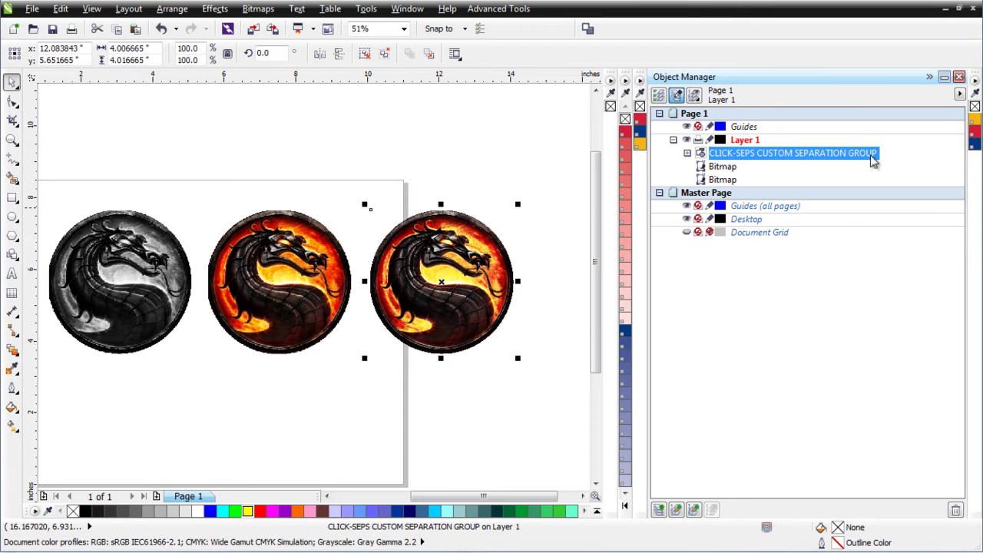
pyautogui.click(687, 154)
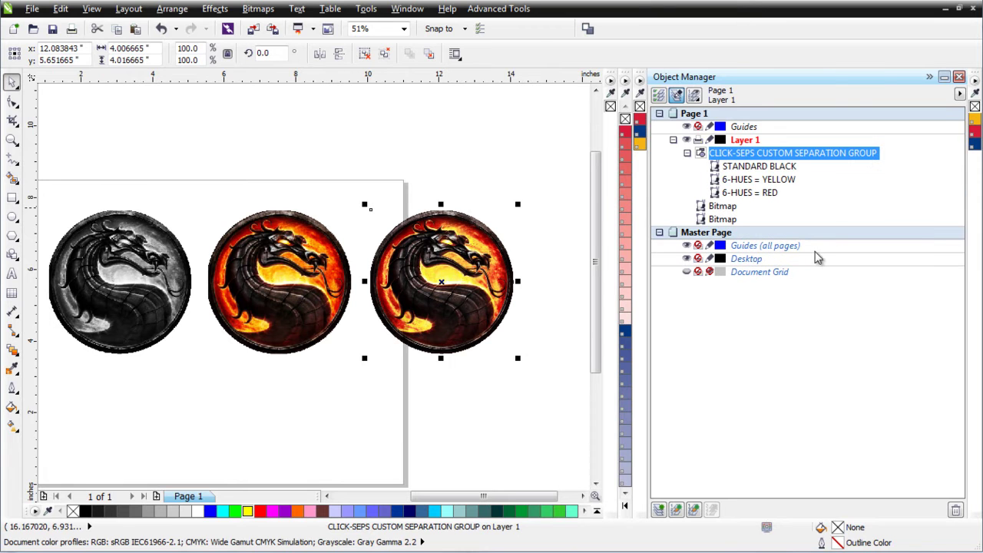
pyautogui.click(785, 183)
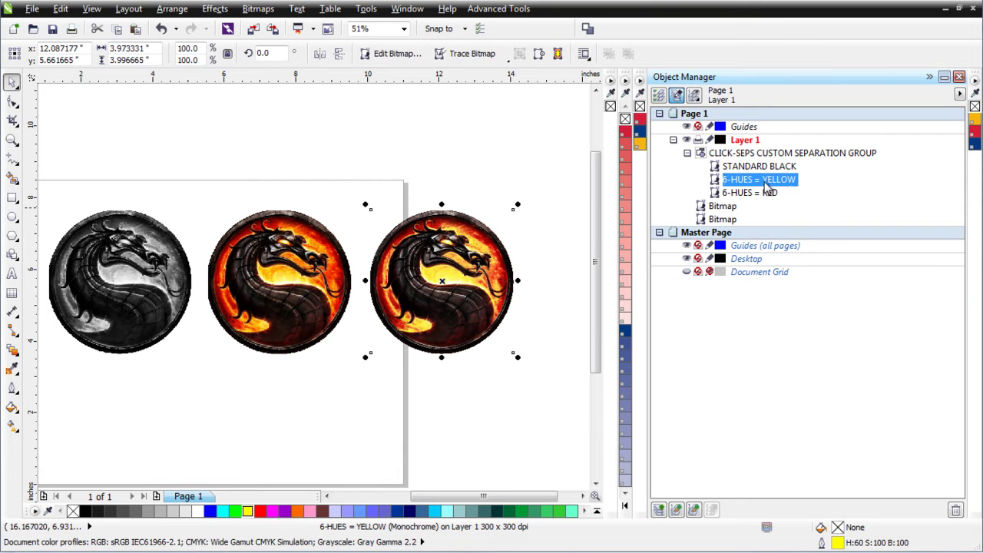
pyautogui.moveTo(768, 186); pyautogui.dragTo(760, 199)
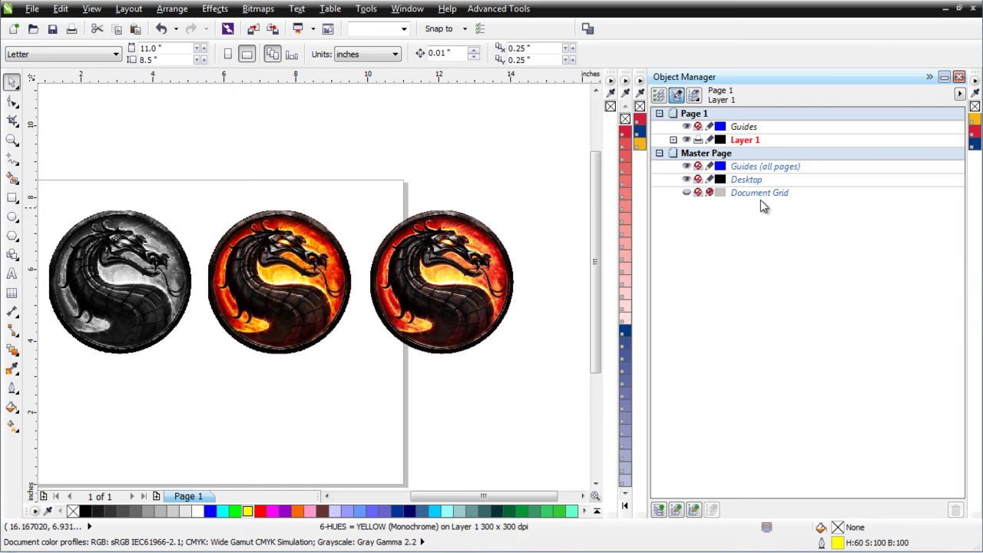
pyautogui.scroll(1, 393, 321)
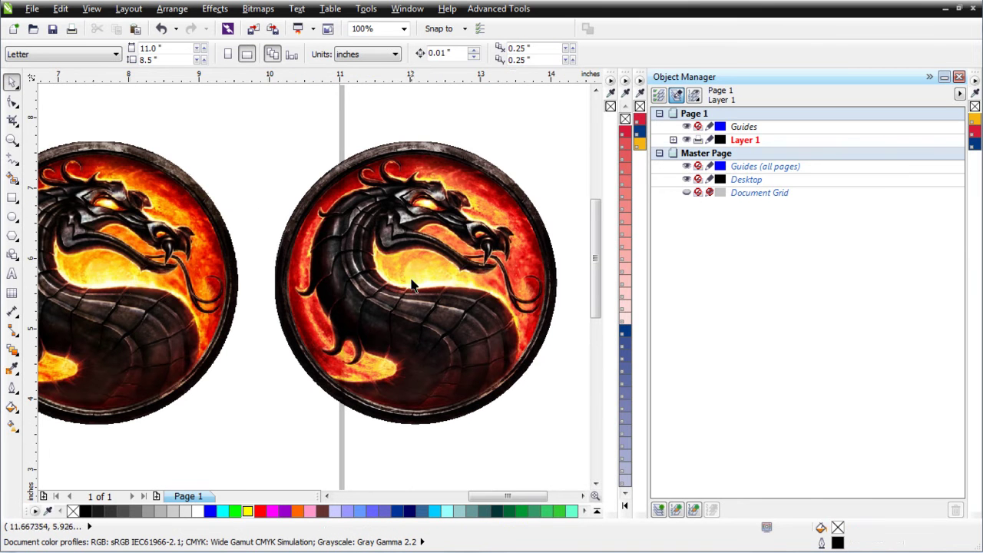
# - Show Auto-Seps, toggle the orange 12-Hues and light-purple tint, then select the middle dragon
pyautogui.scroll(-1, 419, 299)
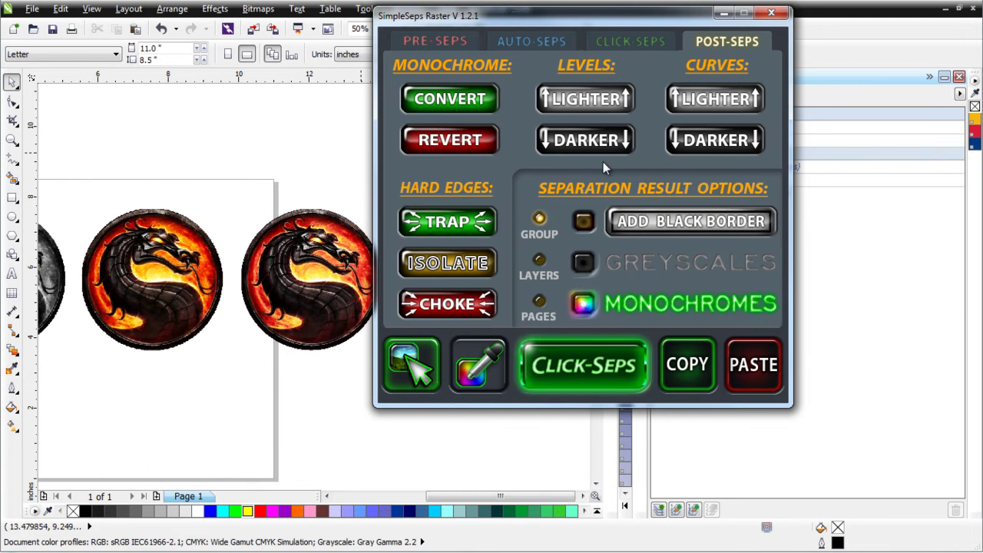
pyautogui.click(558, 49)
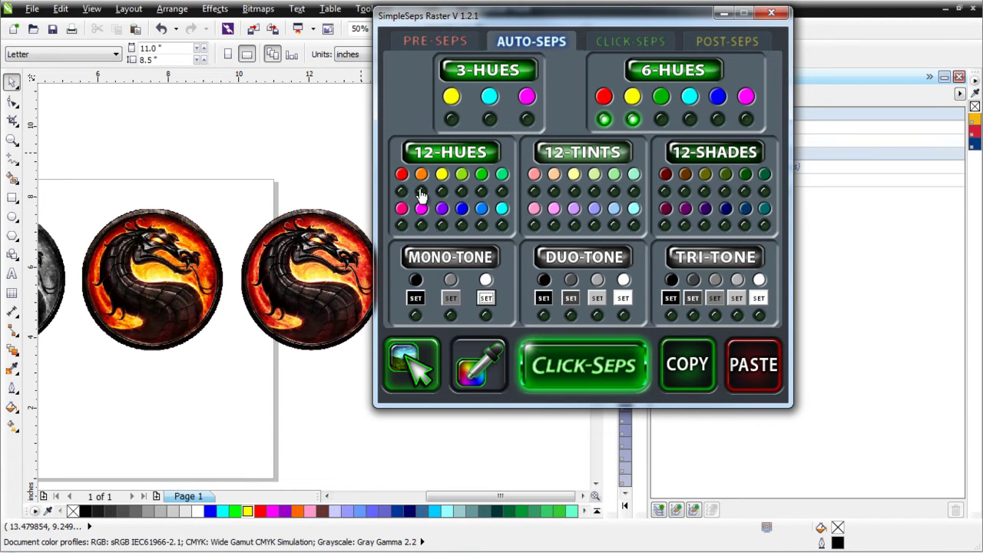
pyautogui.click(420, 192)
pyautogui.click(595, 225)
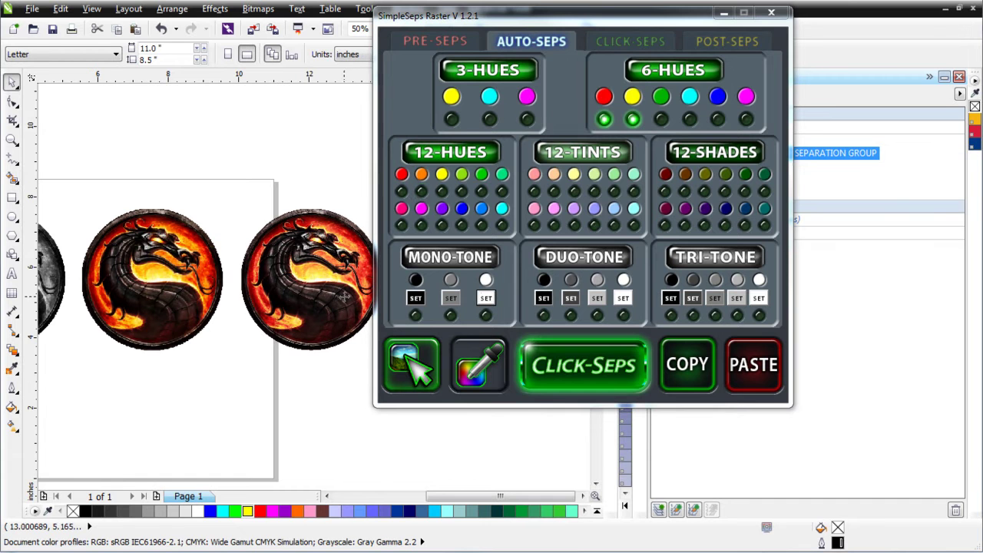
pyautogui.click(178, 301)
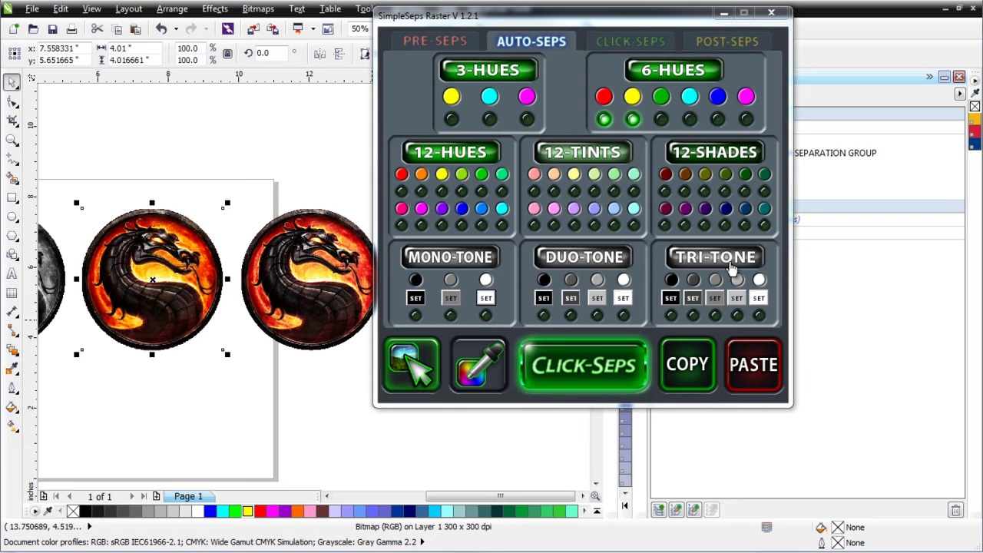
# - Select the grey dragon emblem and move the SimpleSeps Raster window off the canvas
pyautogui.click(282, 291)
pyautogui.scroll(-2, 219, 298)
pyautogui.scroll(3, 196, 294)
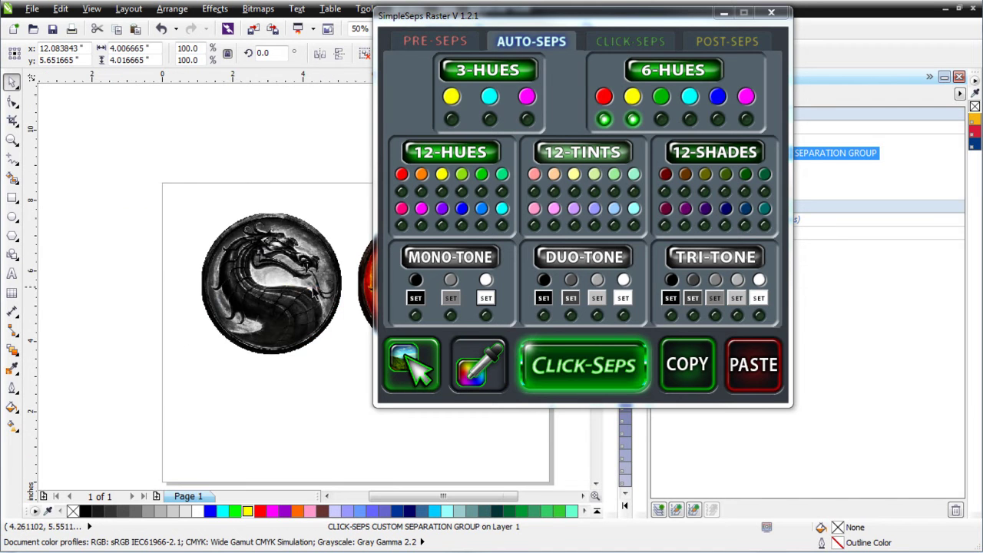
pyautogui.click(271, 302)
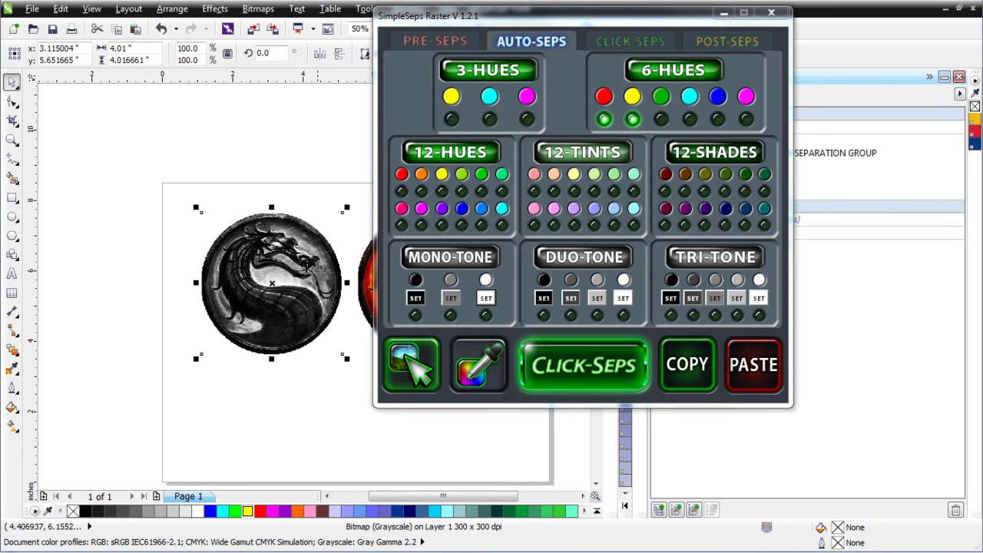
pyautogui.moveTo(508, 21); pyautogui.dragTo(699, 44)
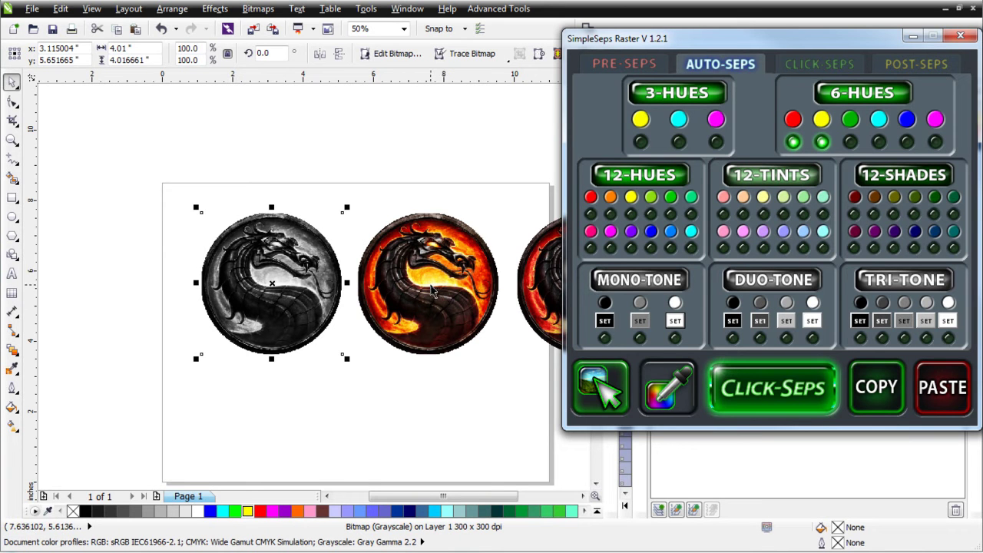
pyautogui.moveTo(820, 47); pyautogui.dragTo(728, 35)
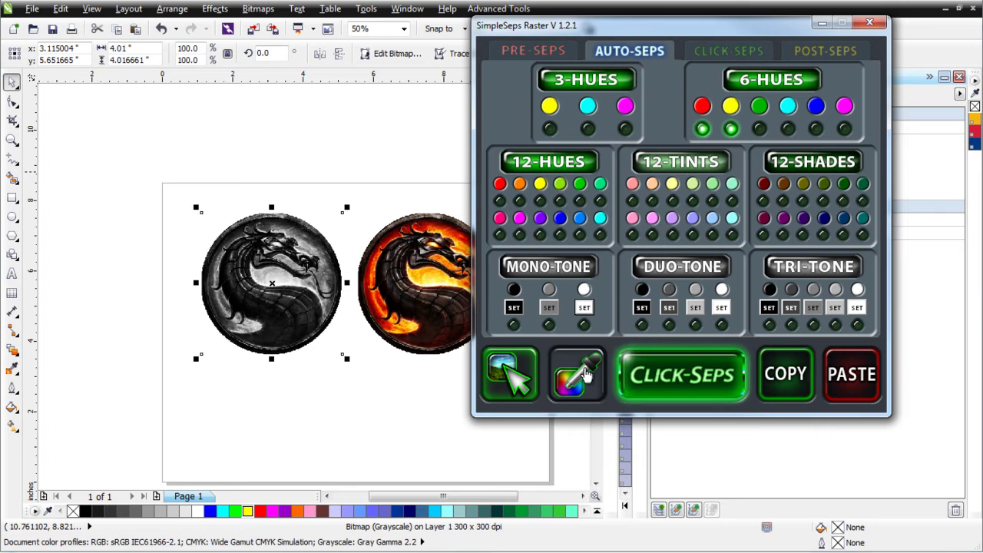
# - Sample yellow from the palette and assign it to the white Mono-Tone slot
pyautogui.click(586, 374)
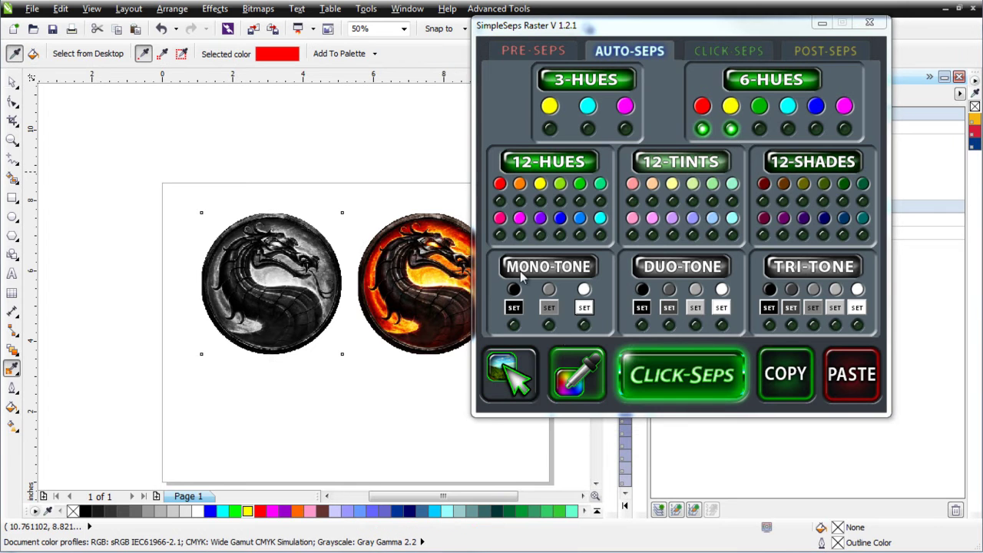
pyautogui.click(91, 61)
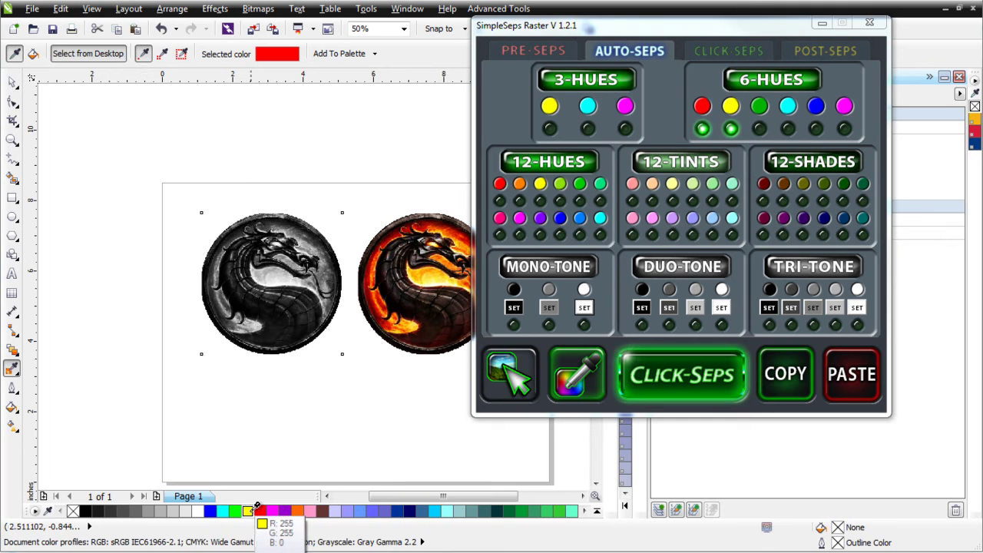
pyautogui.click(257, 510)
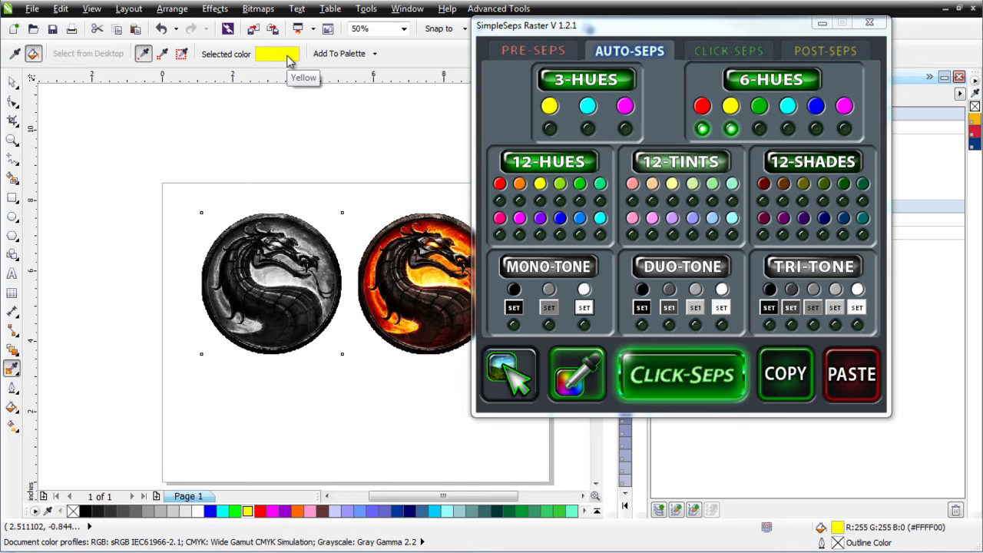
pyautogui.click(585, 308)
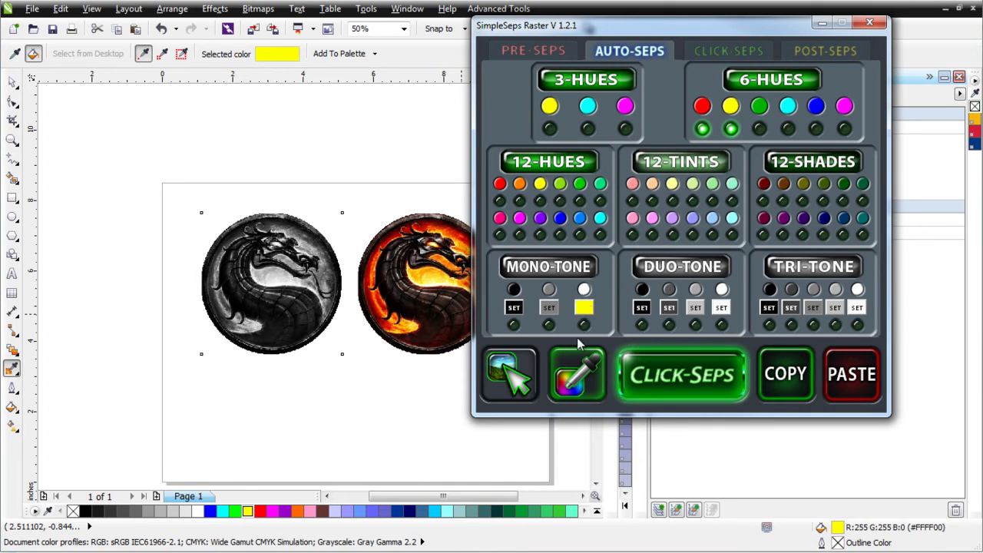
pyautogui.click(584, 324)
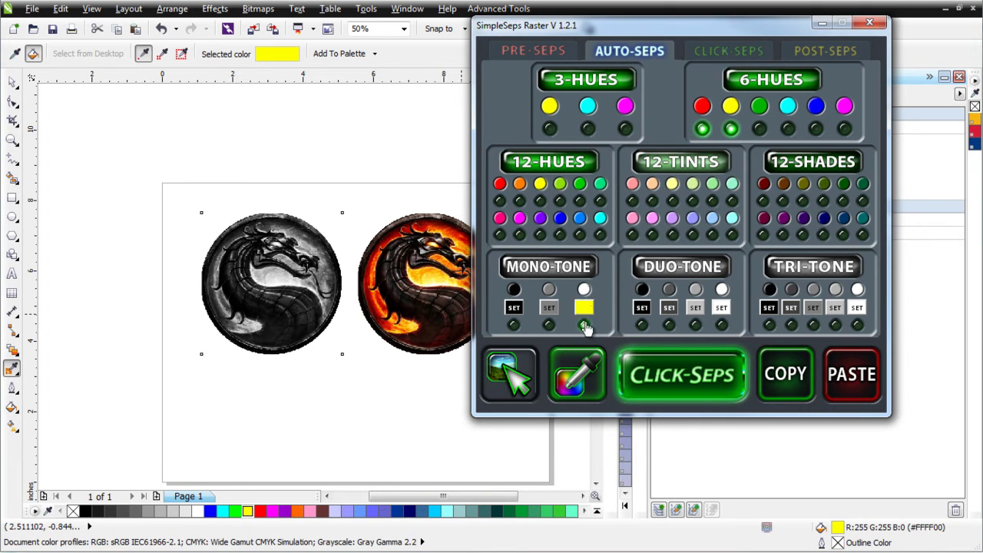
# - Sample red, assign it to the middle grey slot, and enable the red and black tones
pyautogui.click(584, 370)
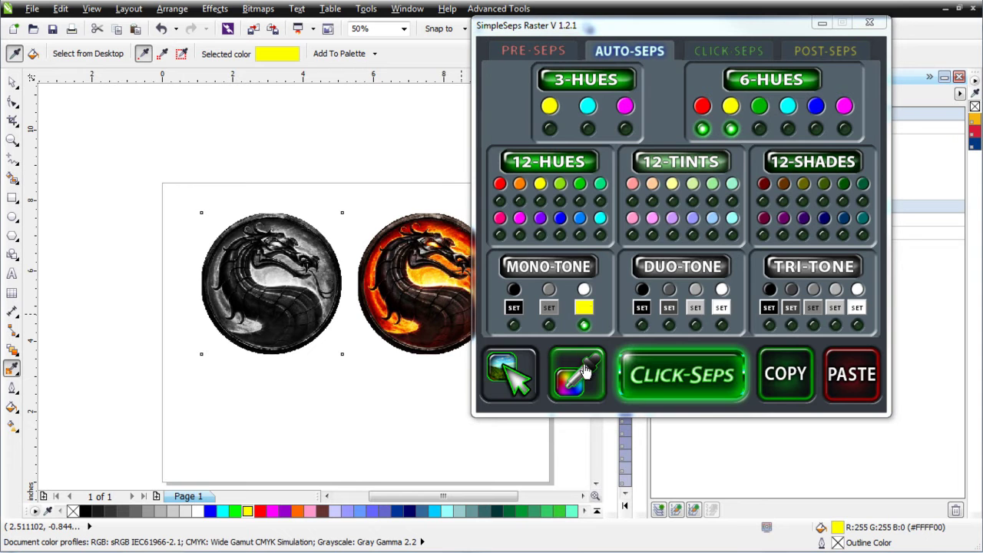
pyautogui.click(88, 54)
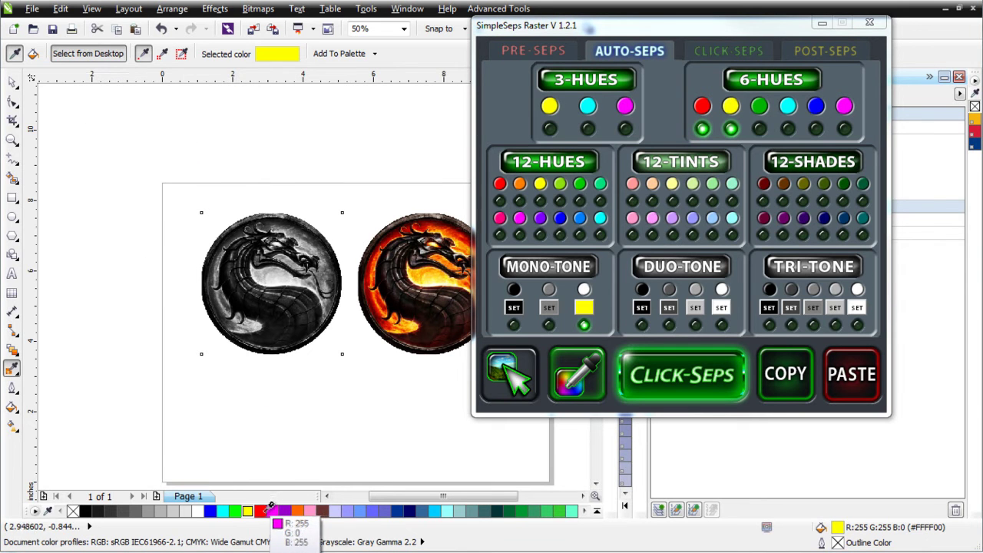
pyautogui.click(269, 509)
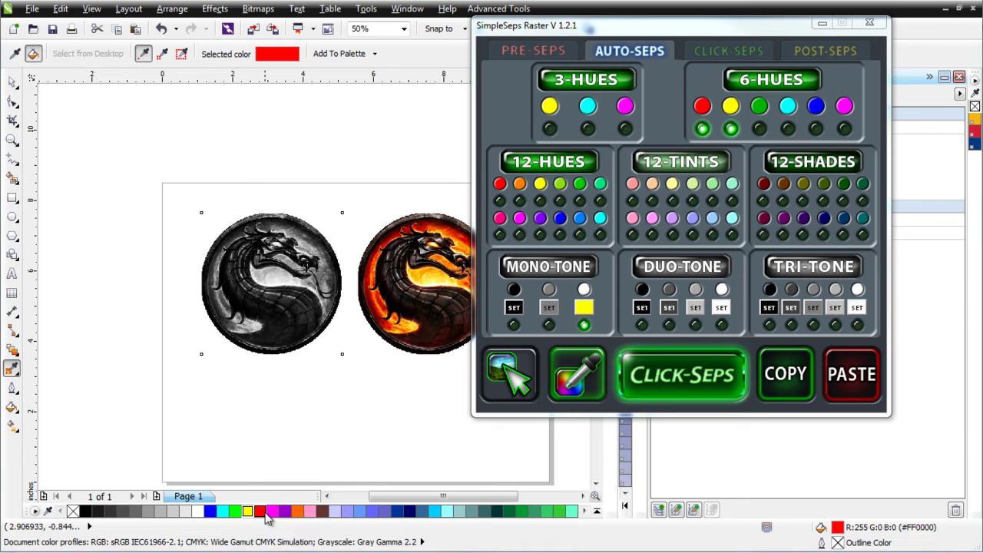
pyautogui.click(550, 308)
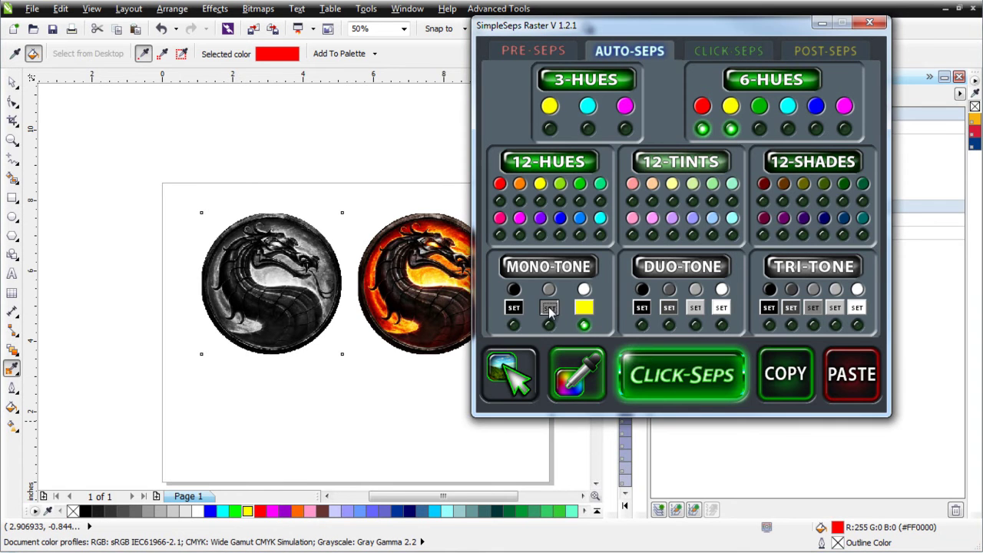
pyautogui.click(549, 325)
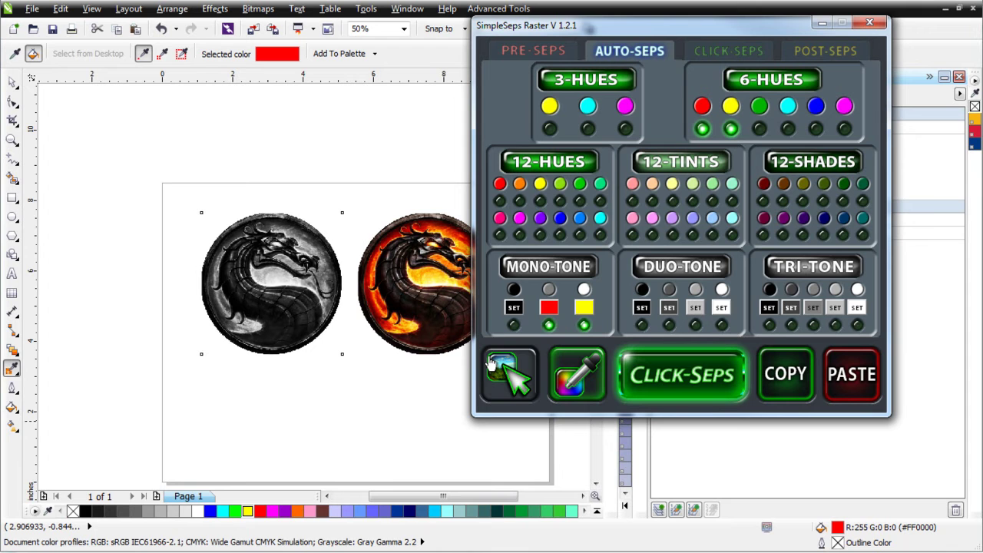
pyautogui.click(513, 325)
# - Run Click-Seps on the grey dragon and turn off the red and yellow hues
pyautogui.click(9, 83)
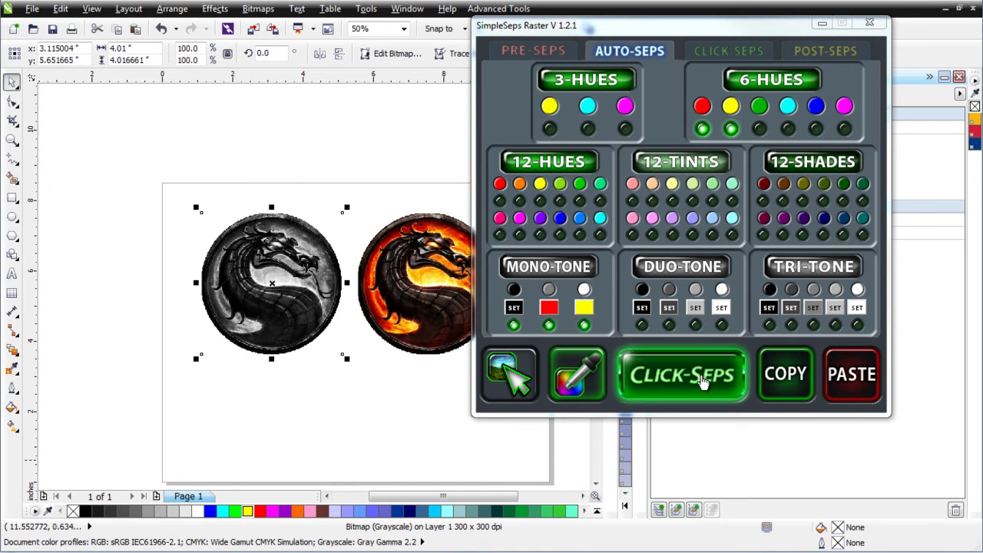
pyautogui.click(702, 382)
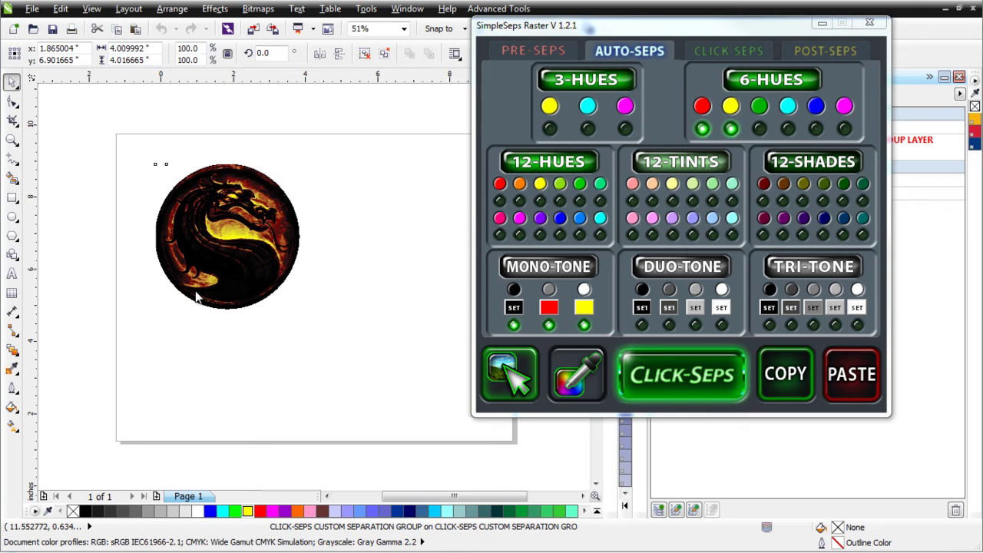
pyautogui.click(701, 129)
pyautogui.click(730, 129)
# - Turn off Standard Black, clear the red and yellow hues, and close SimpleSeps Raster
pyautogui.click(719, 51)
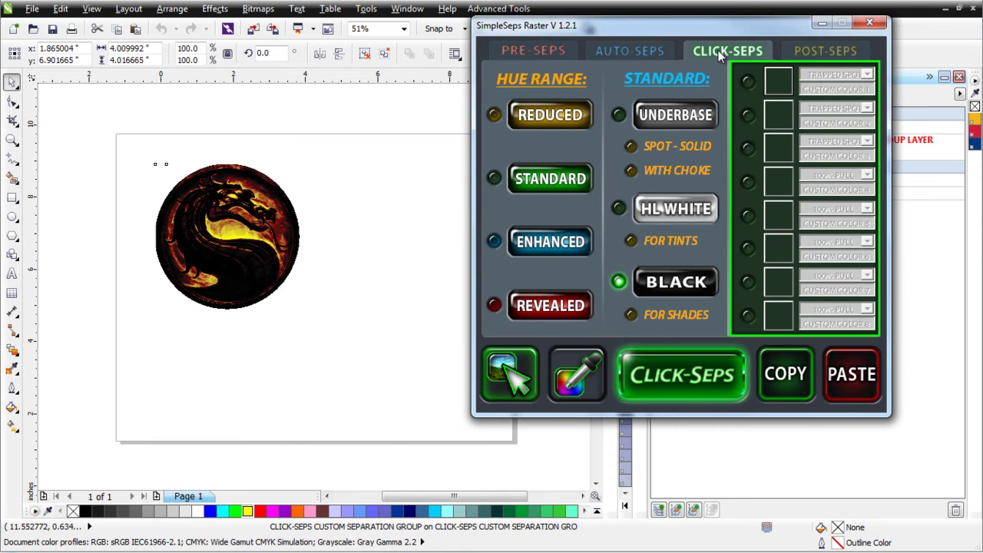
pyautogui.click(619, 282)
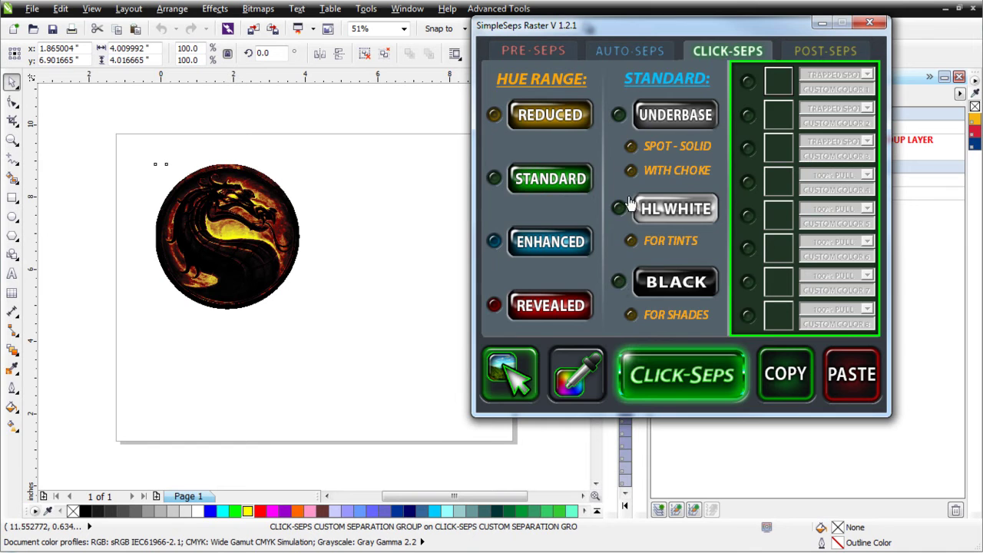
pyautogui.click(633, 56)
pyautogui.click(702, 129)
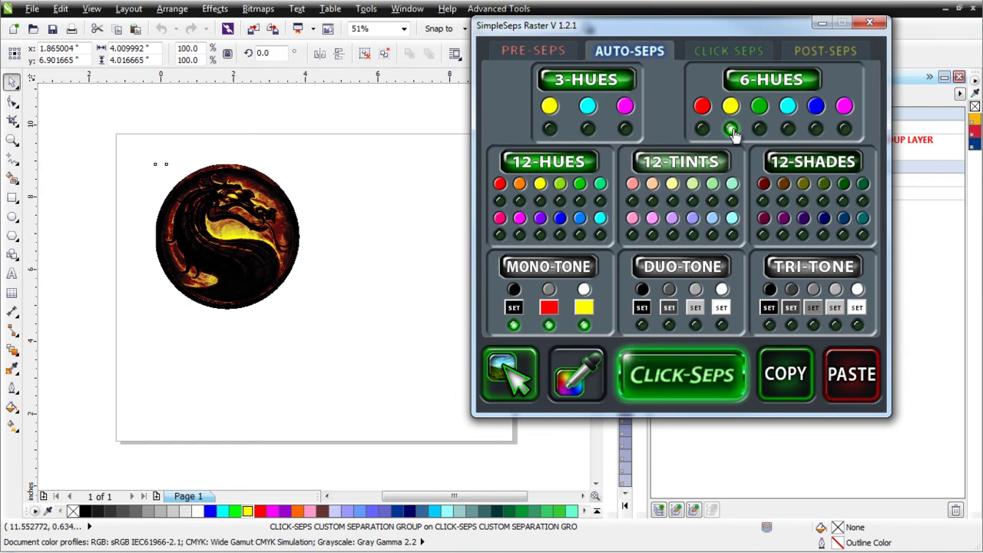
pyautogui.click(731, 129)
pyautogui.click(819, 21)
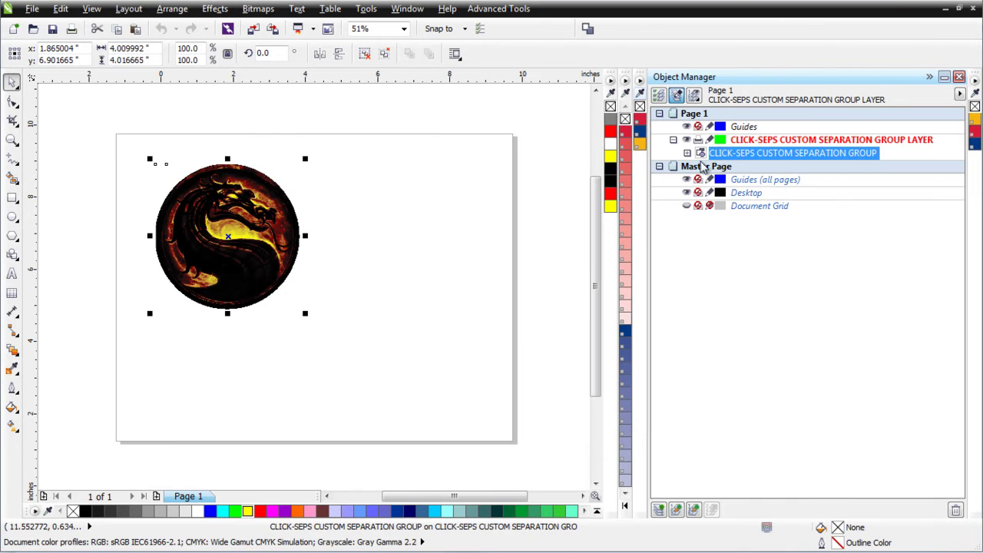
# - Delete the 6-HUES = RED, 6-HUES = YELLOW and STANDARD BLACK layers, then reselect the group
pyautogui.click(688, 153)
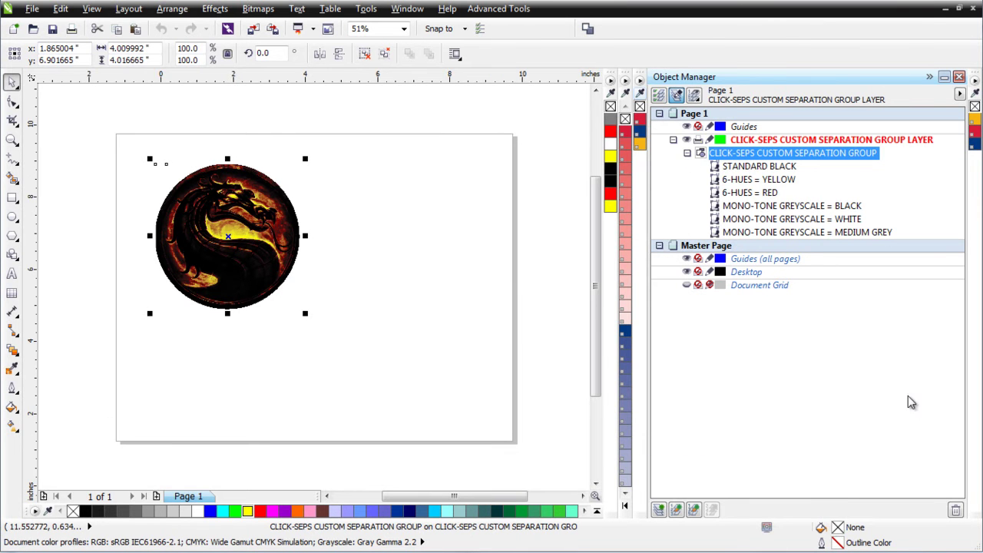
pyautogui.click(726, 193)
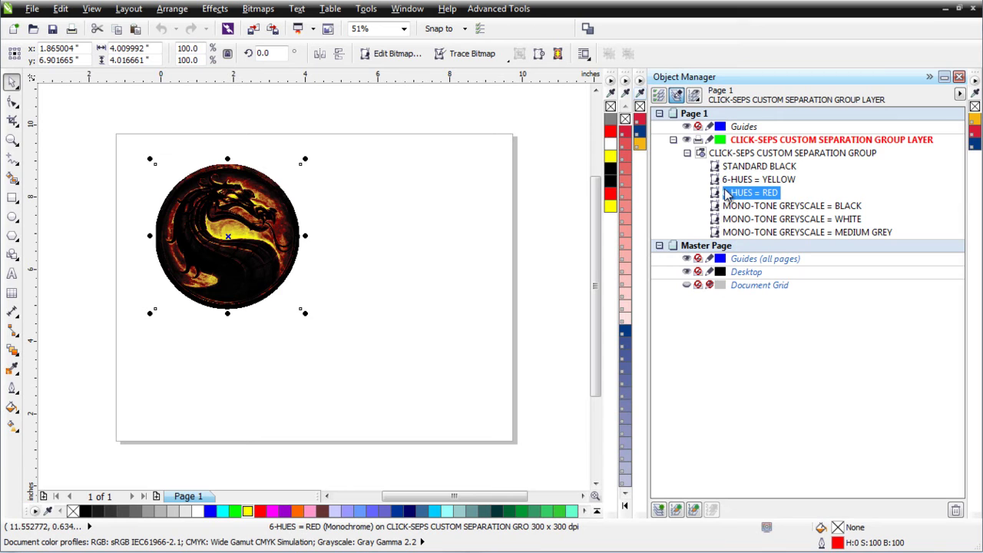
pyautogui.keyDown('ctrl'); pyautogui.click(733, 179); pyautogui.keyUp('ctrl')
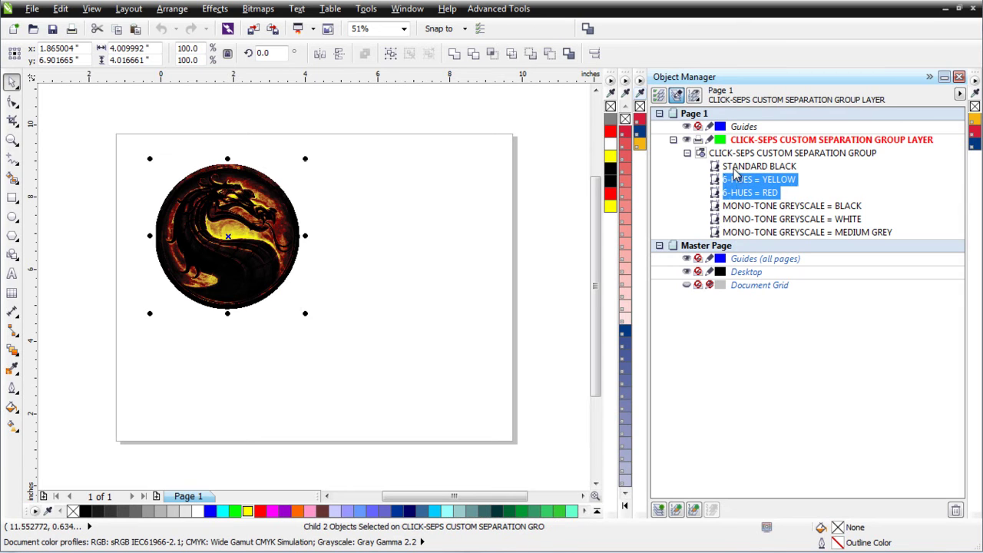
pyautogui.keyDown('ctrl'); pyautogui.click(733, 168); pyautogui.keyUp('ctrl')
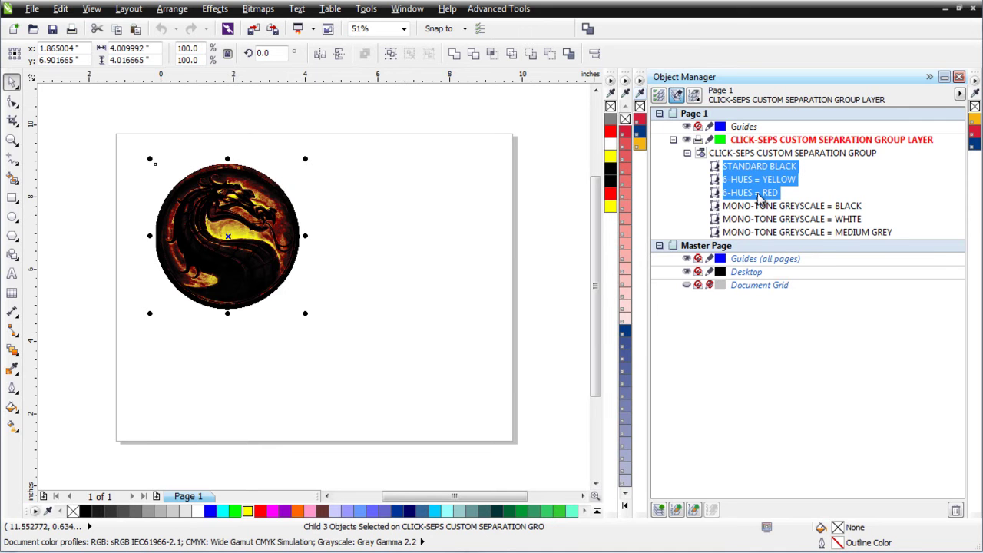
pyautogui.press('Delete')
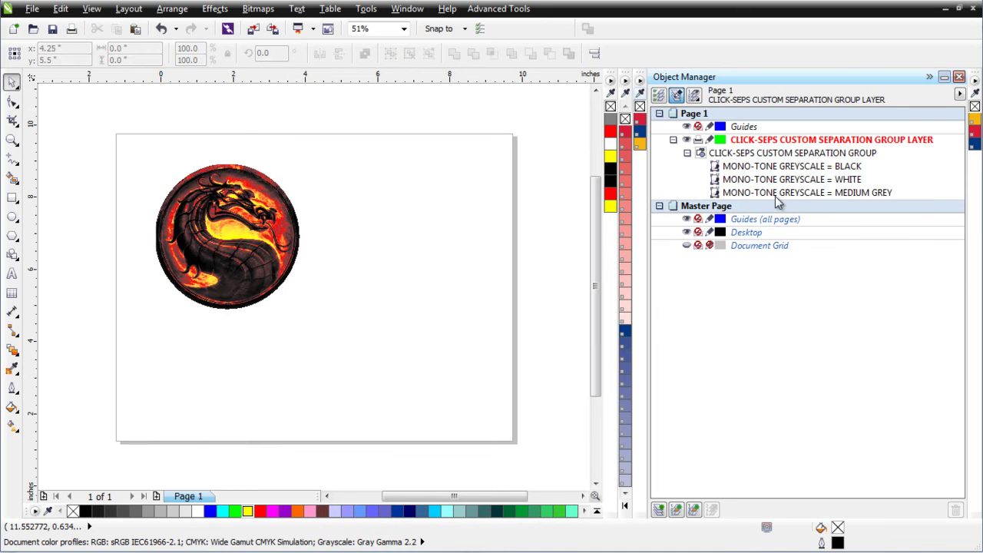
pyautogui.click(250, 253)
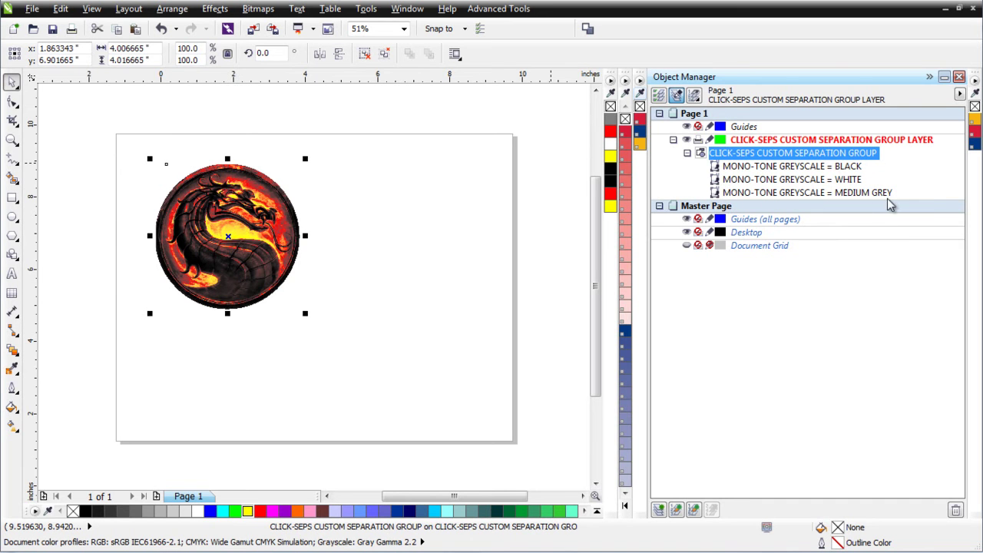
# - Set the separation group to Overprint Outline and preview it with Simulate Overprints turned on
pyautogui.rightClick(252, 265)
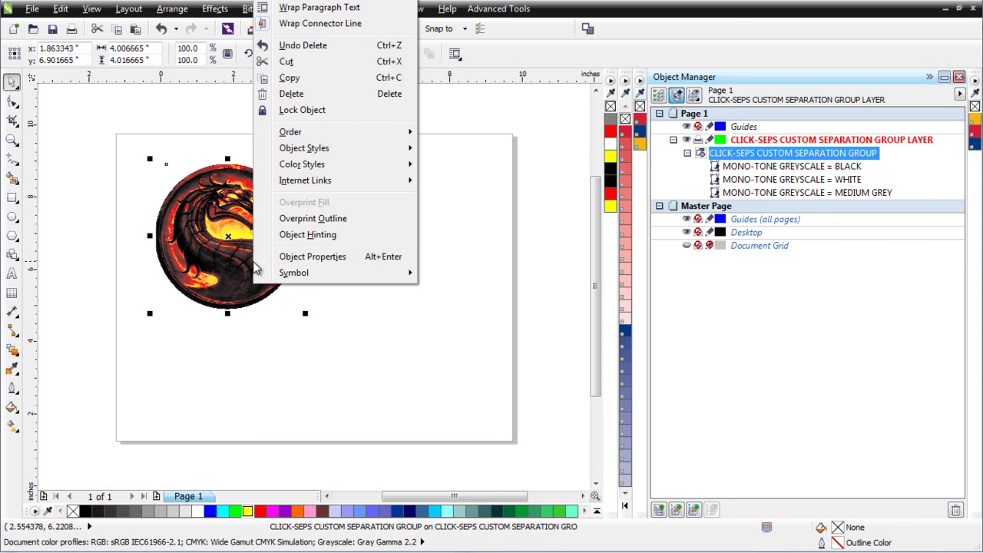
pyautogui.click(352, 222)
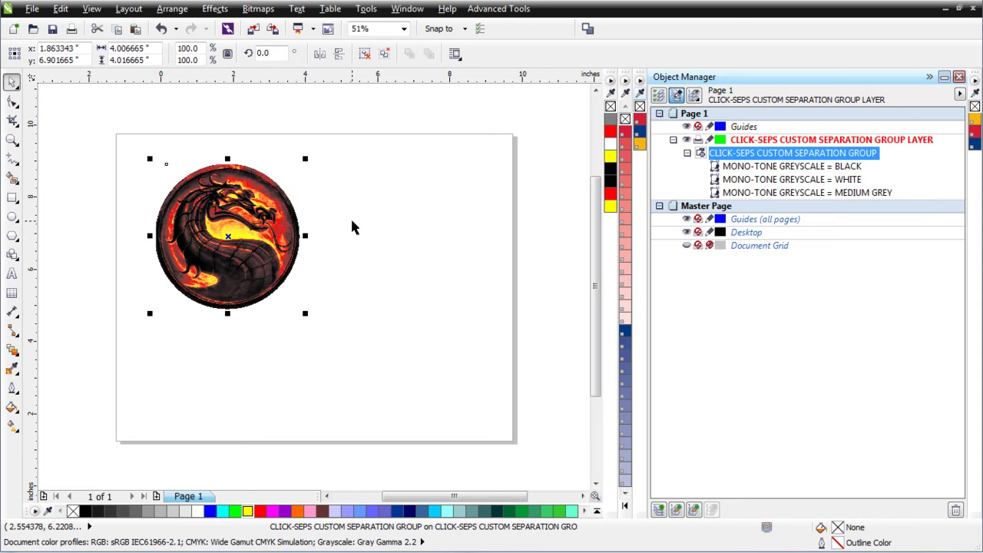
pyautogui.click(92, 9)
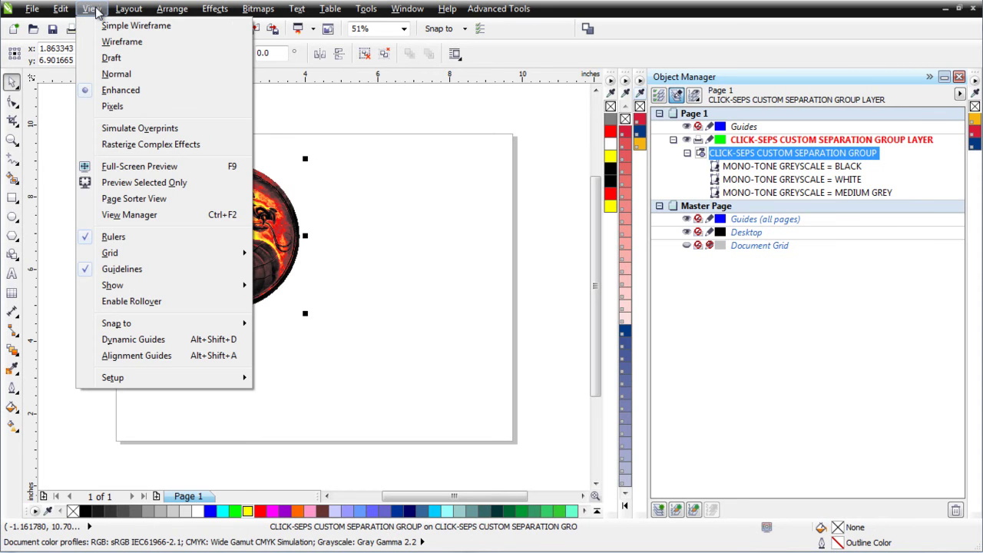
pyautogui.click(115, 128)
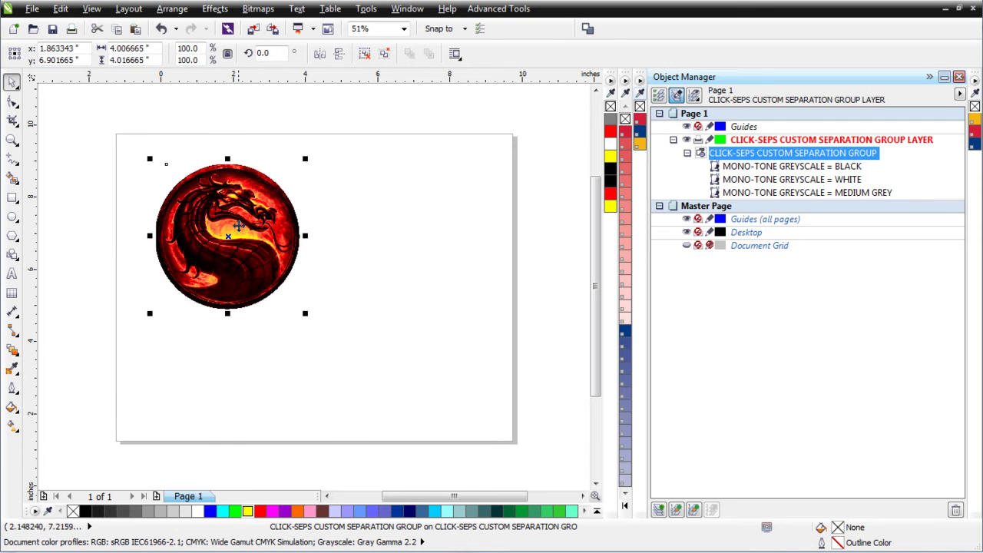
pyautogui.scroll(3, 239, 224)
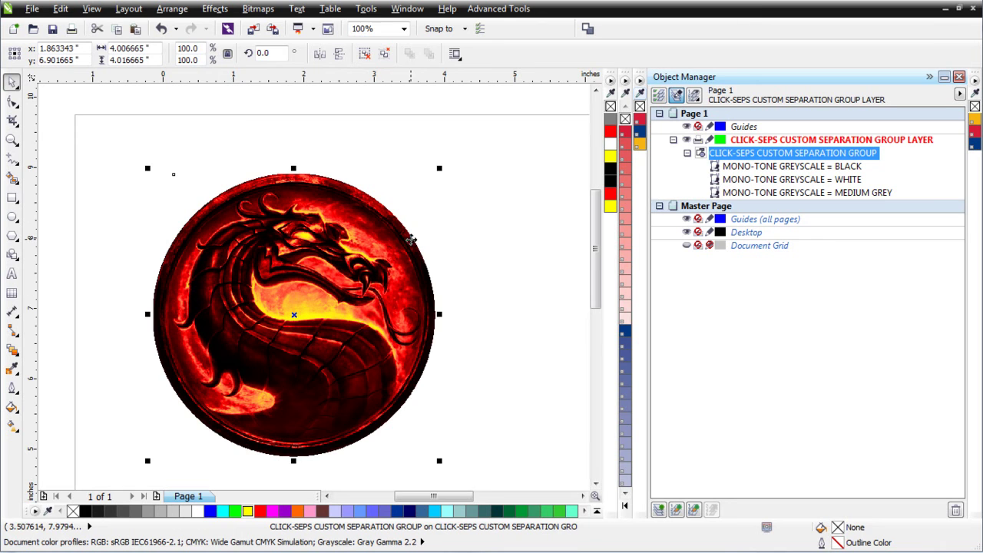
pyautogui.scroll(-1, 384, 373)
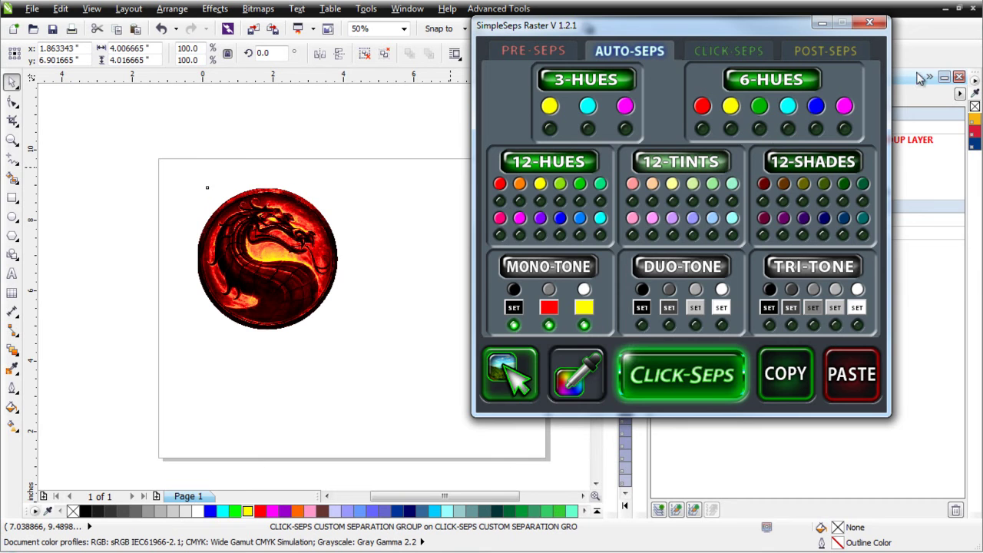
# - Discard the custom separation without saving and delete the greyscale copy of the logo
pyautogui.click(976, 22)
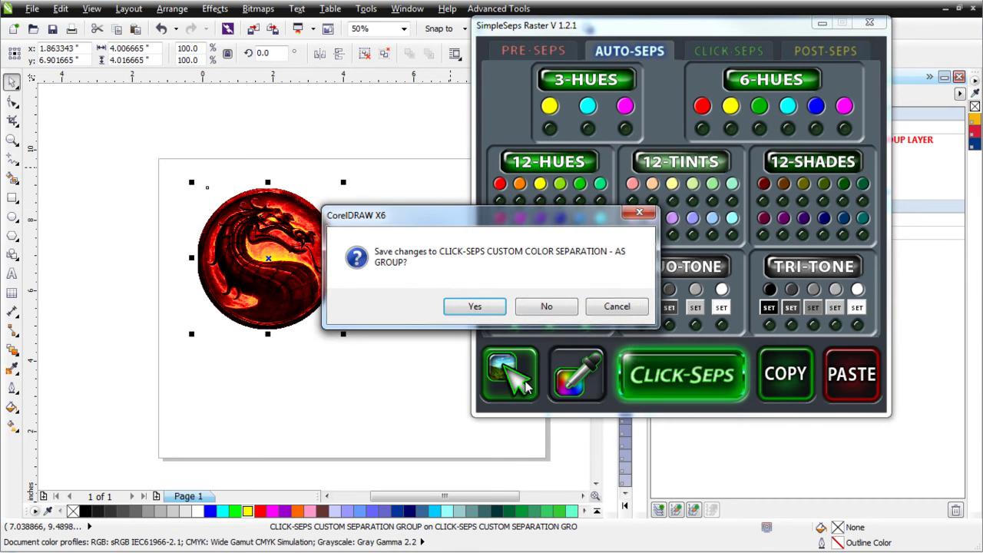
pyautogui.click(558, 307)
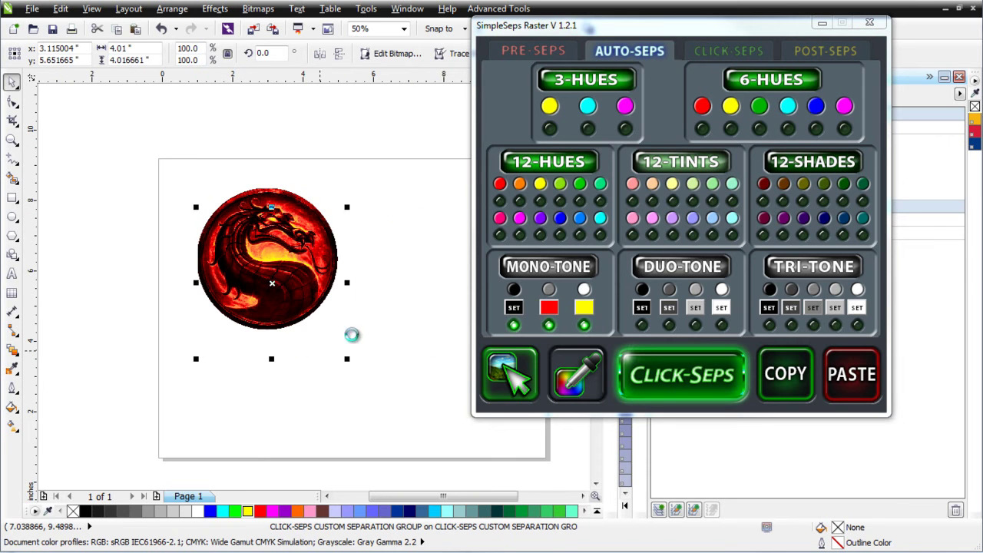
pyautogui.click(257, 296)
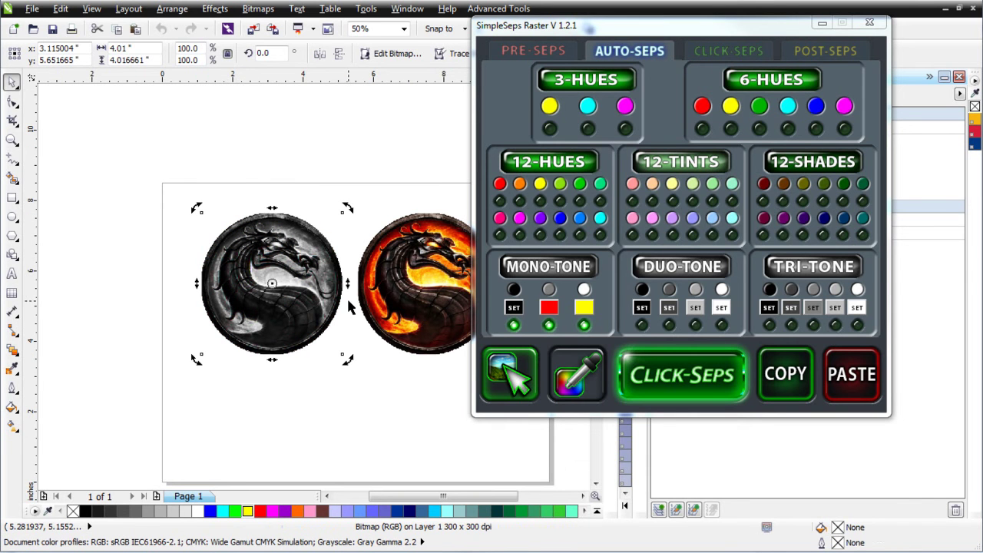
pyautogui.press('Delete')
# - Delete the right-hand duplicate logo and move the remaining dragon toward the page centre
pyautogui.moveTo(693, 27); pyautogui.dragTo(834, 51)
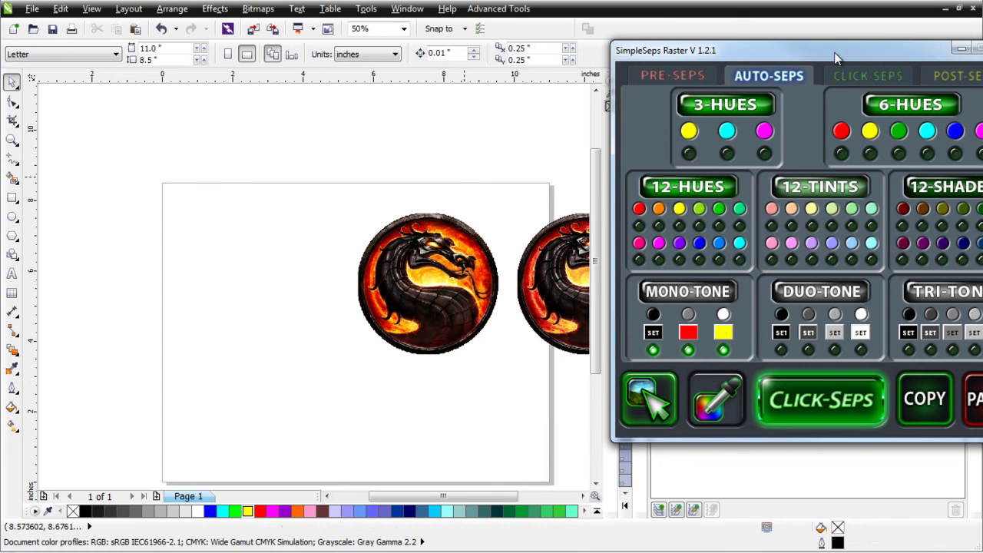
pyautogui.click(530, 275)
pyautogui.press('Delete')
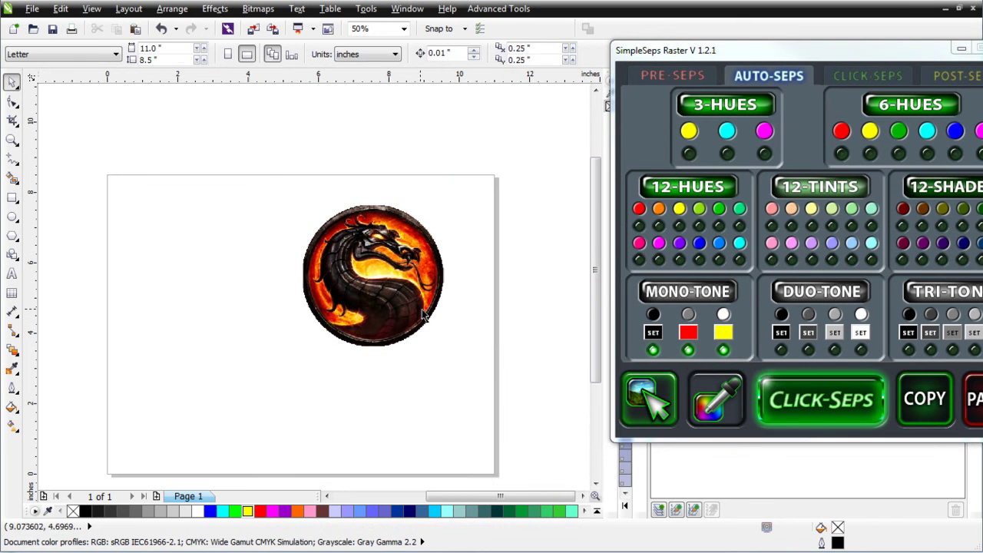
pyautogui.click(394, 316)
pyautogui.moveTo(394, 316); pyautogui.dragTo(317, 322)
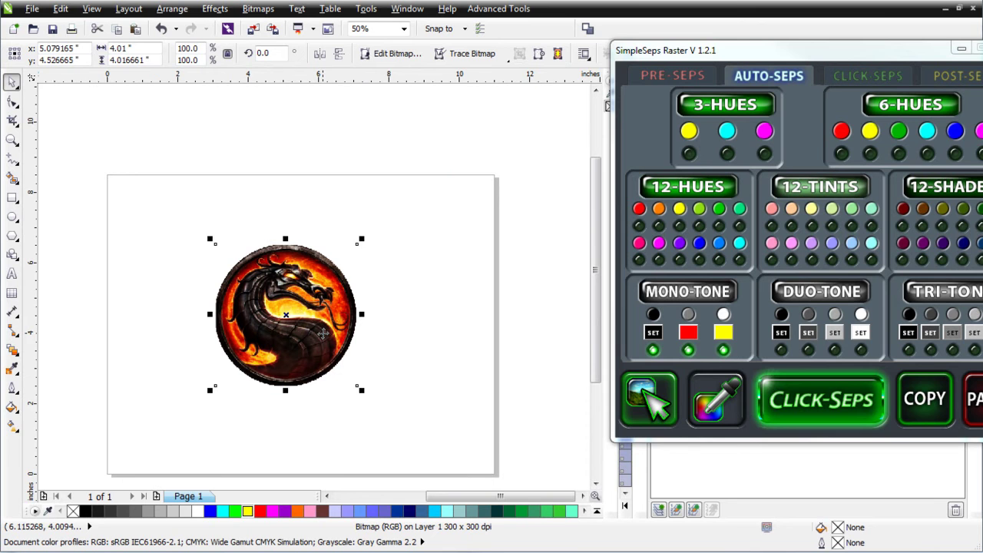
pyautogui.scroll(-1, 288, 317)
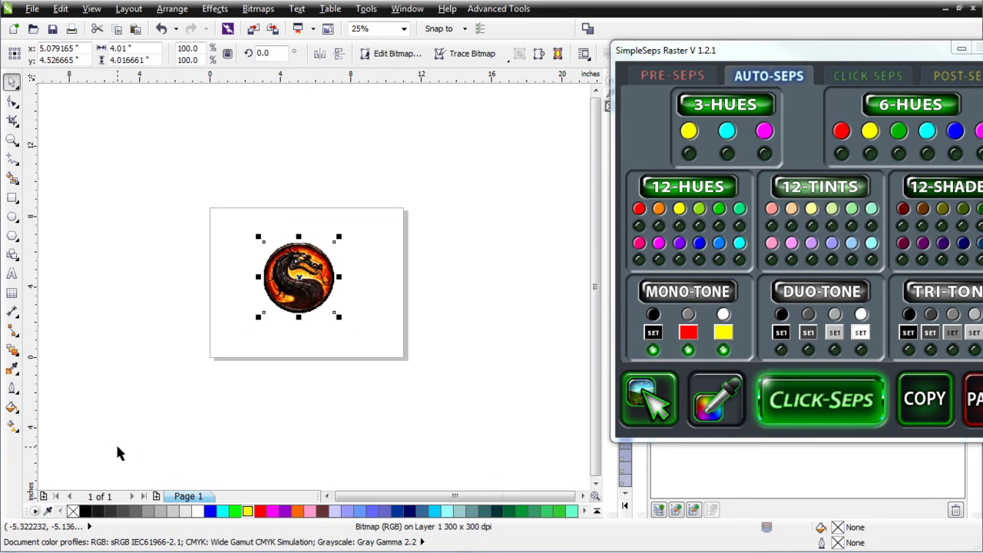
pyautogui.scroll(2, 336, 277)
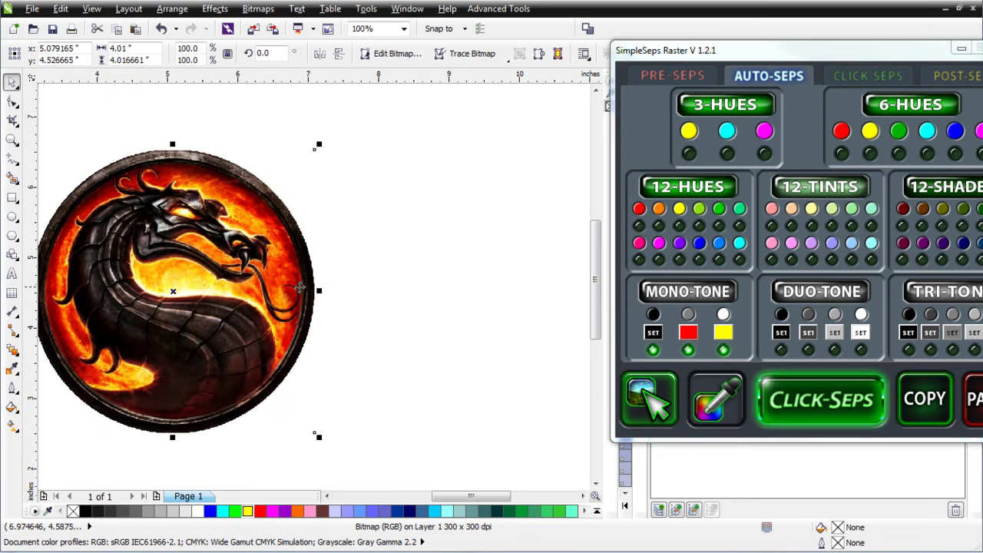
pyautogui.scroll(-1, 221, 286)
# - Separate the dragon logo with SimpleSeps Raster's 6-HUES automatic separation
pyautogui.scroll(1, 270, 262)
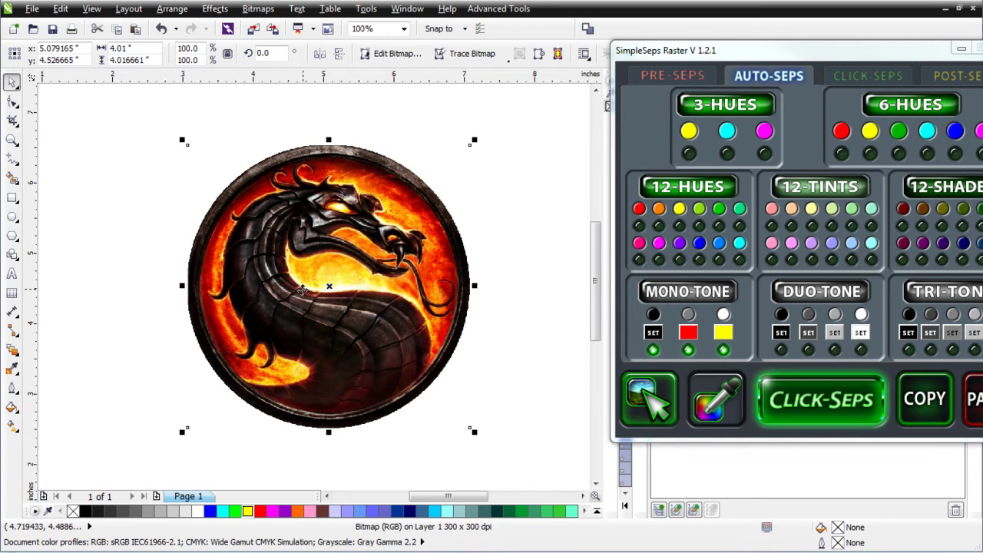
pyautogui.click(927, 107)
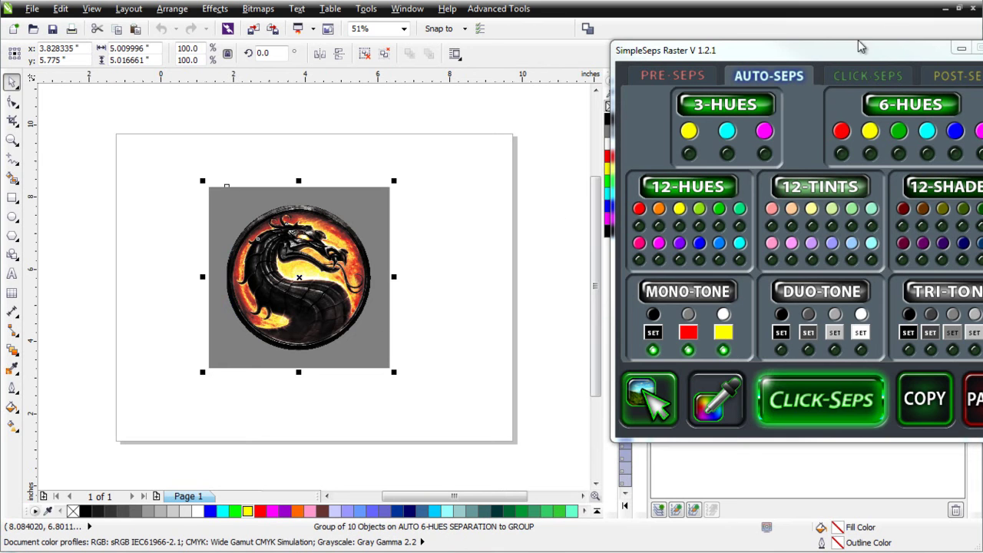
pyautogui.click(960, 48)
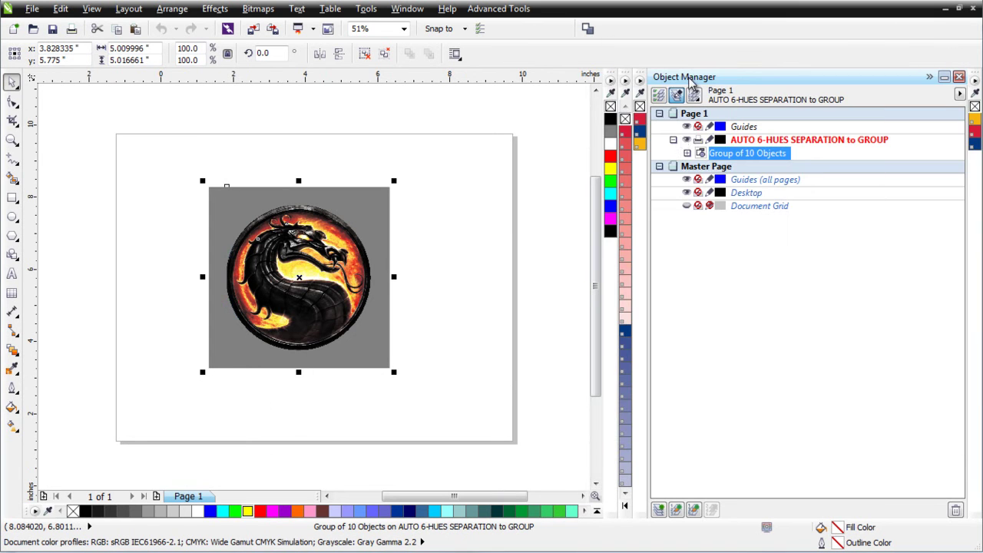
# - Expand the ten-object group and inspect the substrate, underbase white, red and yellow channels
pyautogui.click(687, 153)
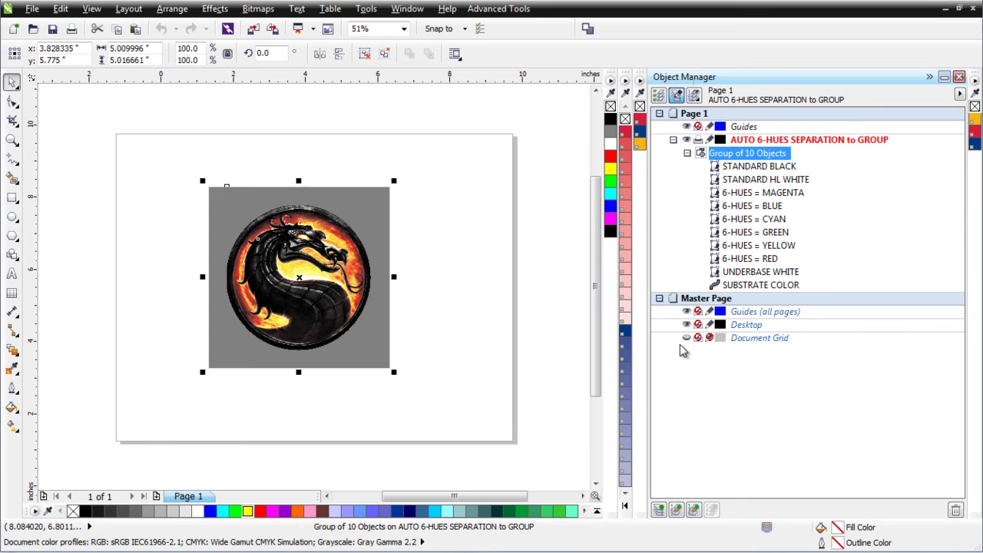
pyautogui.click(739, 283)
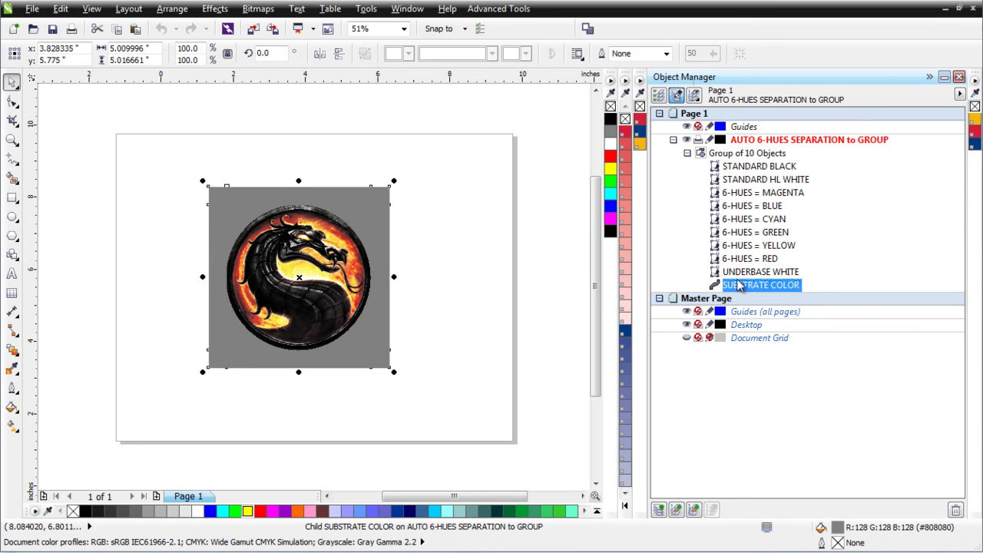
pyautogui.click(738, 270)
pyautogui.click(742, 259)
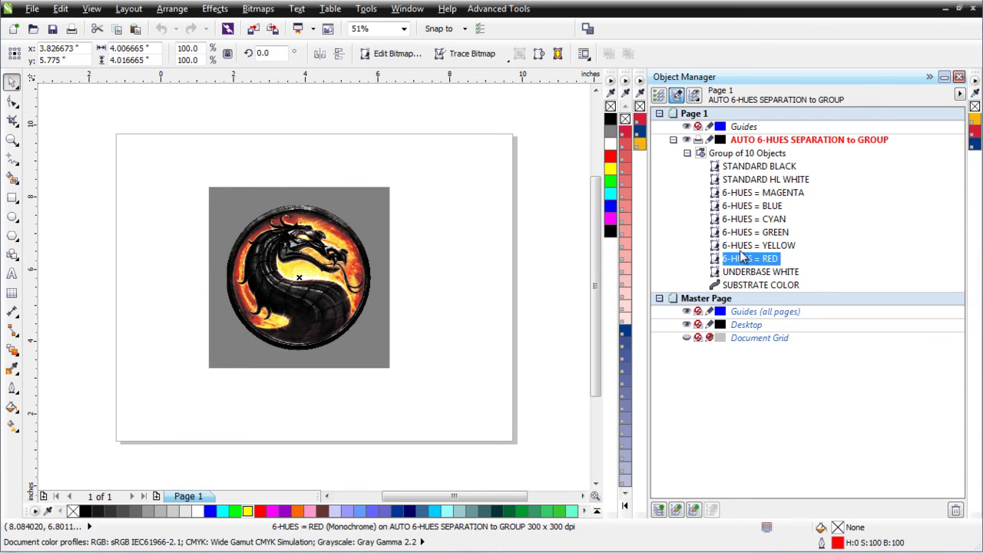
pyautogui.click(742, 247)
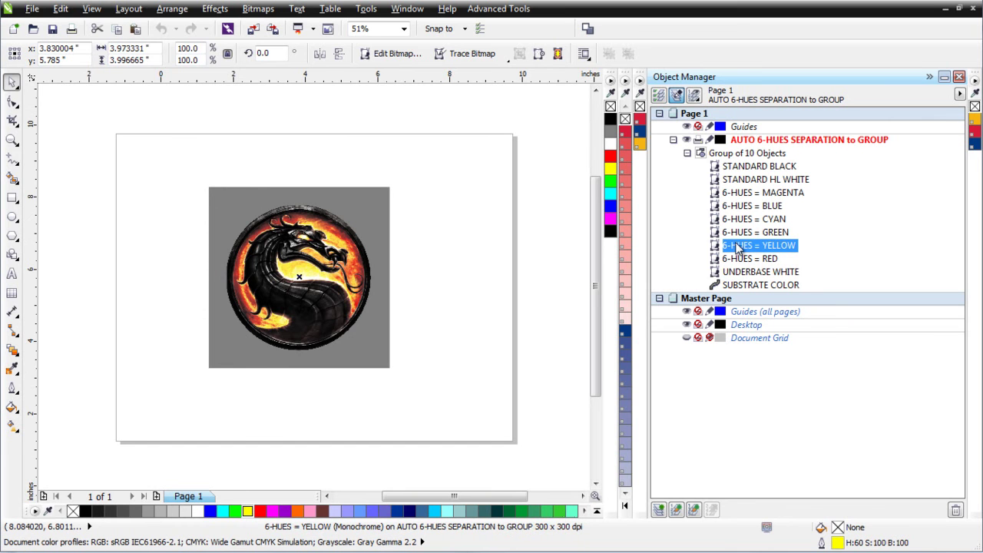
pyautogui.click(99, 13)
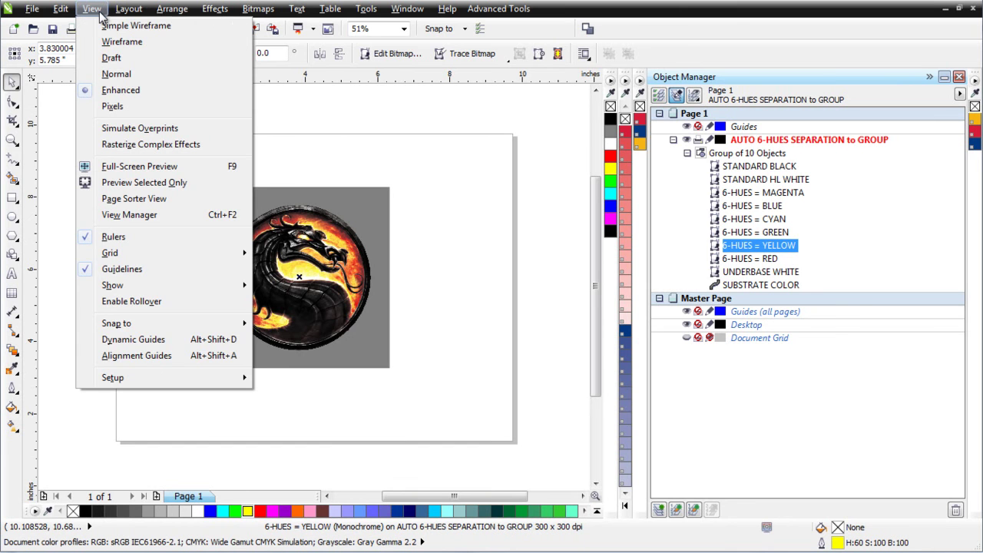
# - Set the eight channels from STANDARD BLACK through 6-HUES = RED to overprint, with Simulate Overprints toggled
pyautogui.click(130, 130)
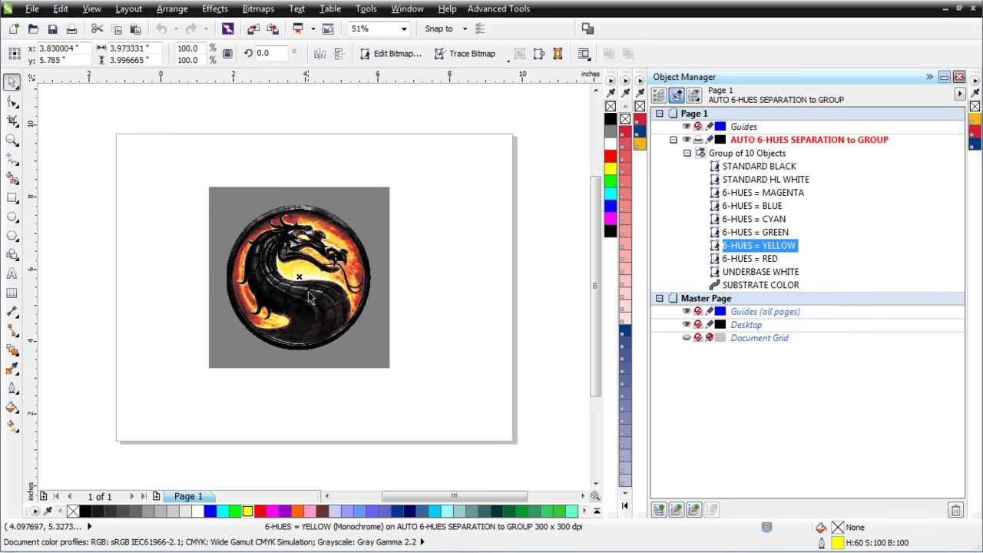
pyautogui.click(772, 168)
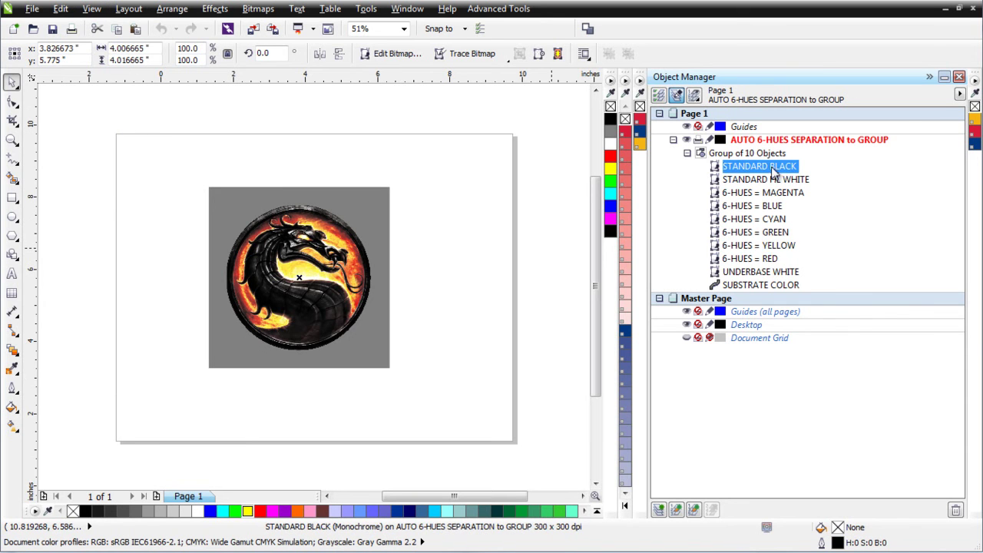
pyautogui.keyDown('shift'); pyautogui.click(775, 180); pyautogui.keyUp('shift')
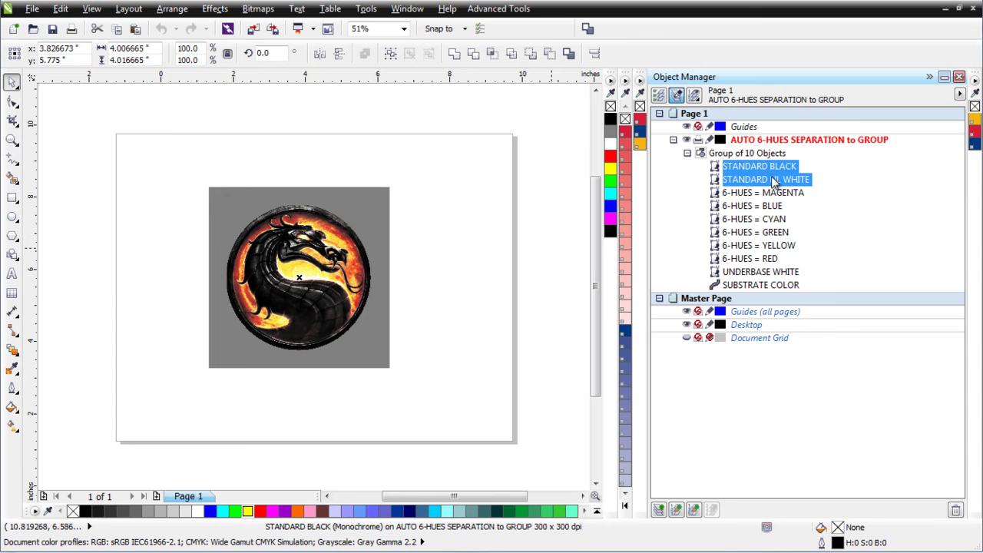
pyautogui.keyDown('shift'); pyautogui.click(772, 192); pyautogui.keyUp('shift')
pyautogui.keyDown('shift'); pyautogui.click(770, 207); pyautogui.keyUp('shift')
pyautogui.keyDown('shift'); pyautogui.click(771, 219); pyautogui.keyUp('shift')
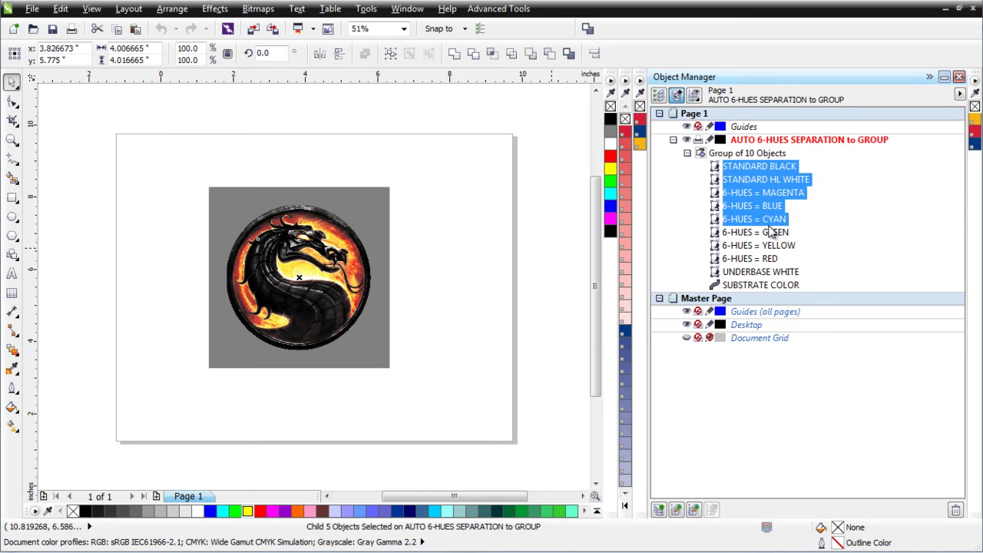
pyautogui.keyDown('shift'); pyautogui.click(773, 233); pyautogui.keyUp('shift')
pyautogui.keyDown('shift'); pyautogui.click(774, 245); pyautogui.keyUp('shift')
pyautogui.keyDown('shift'); pyautogui.click(773, 260); pyautogui.keyUp('shift')
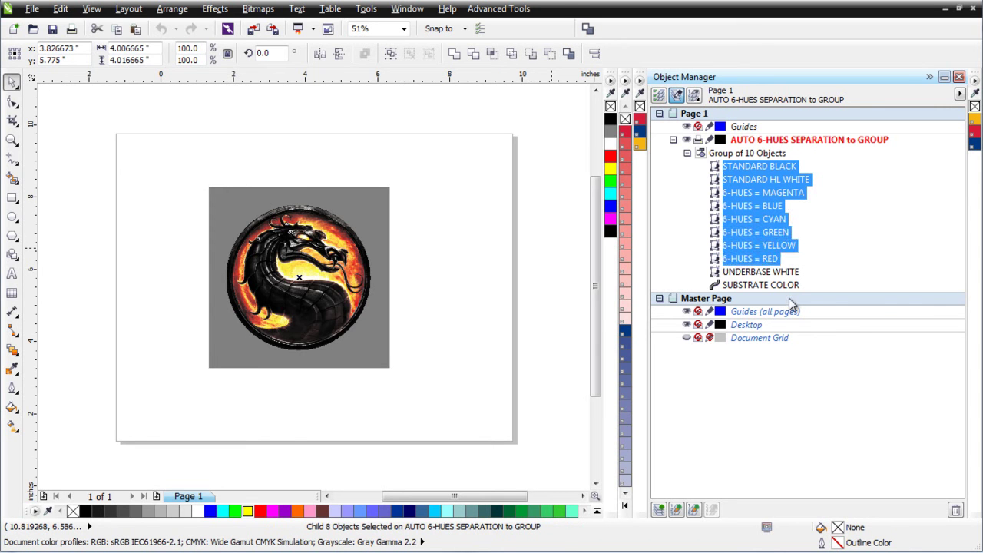
pyautogui.rightClick(758, 222)
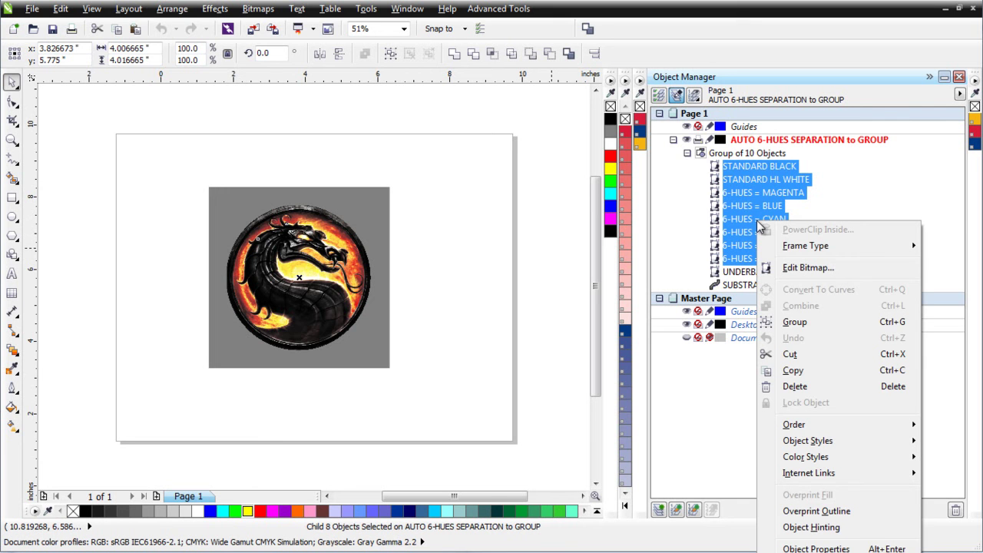
pyautogui.click(845, 510)
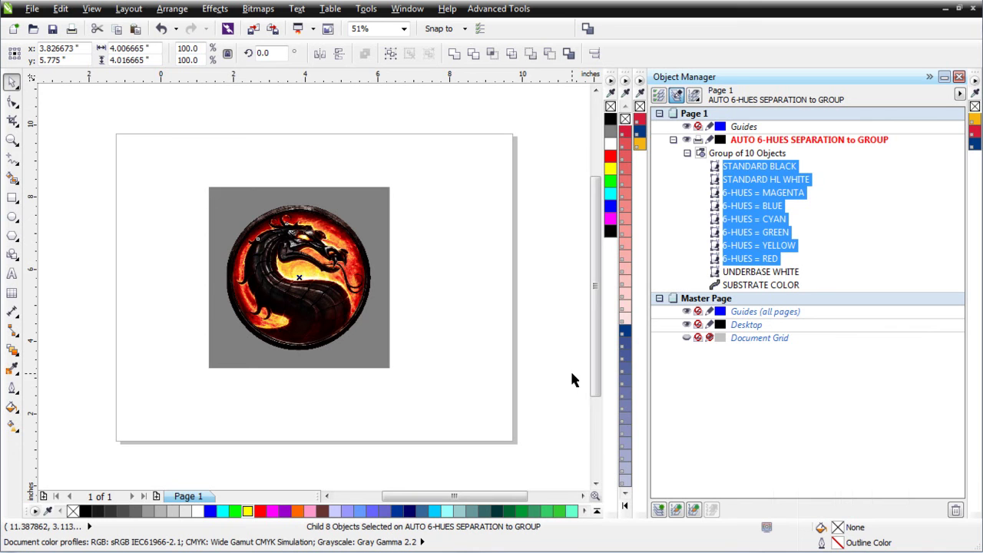
# - Delete the 6-HUES = GREEN and 6-HUES = CYAN channels from the separation group
pyautogui.click(828, 261)
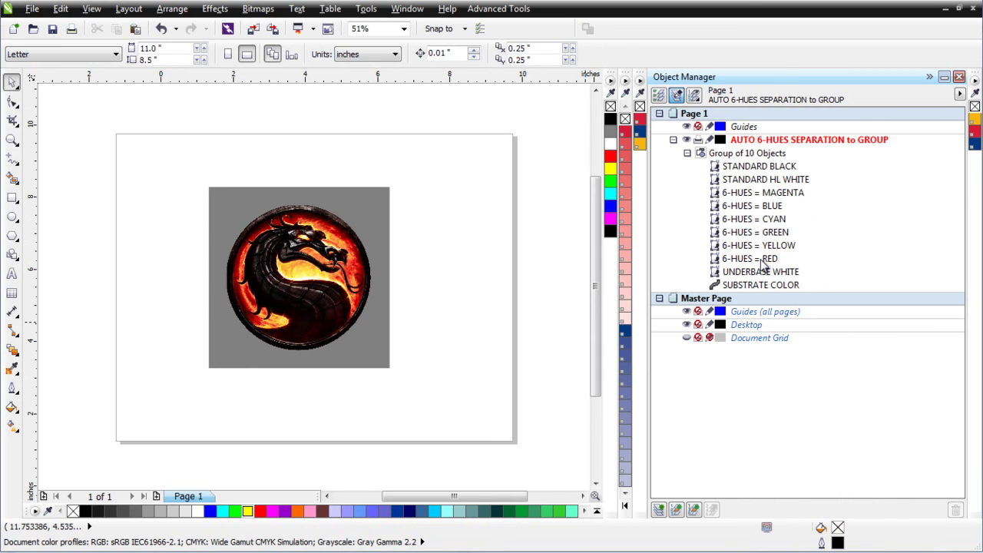
pyautogui.click(775, 247)
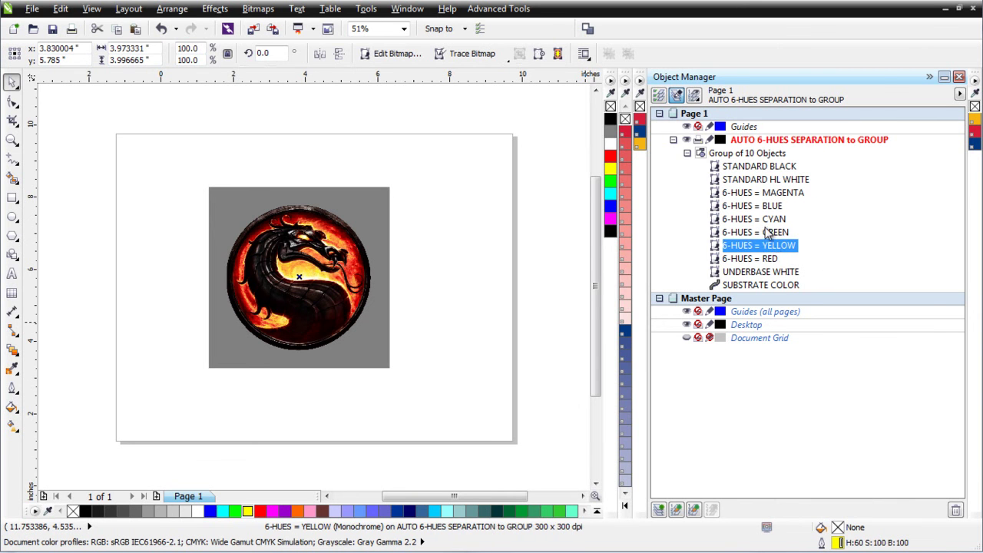
pyautogui.click(767, 233)
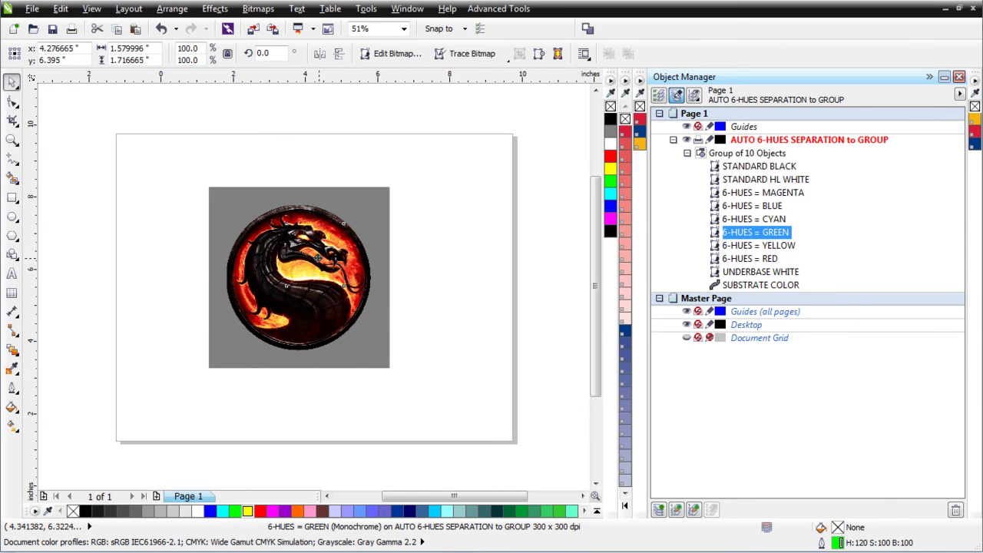
pyautogui.moveTo(315, 258); pyautogui.dragTo(459, 264)
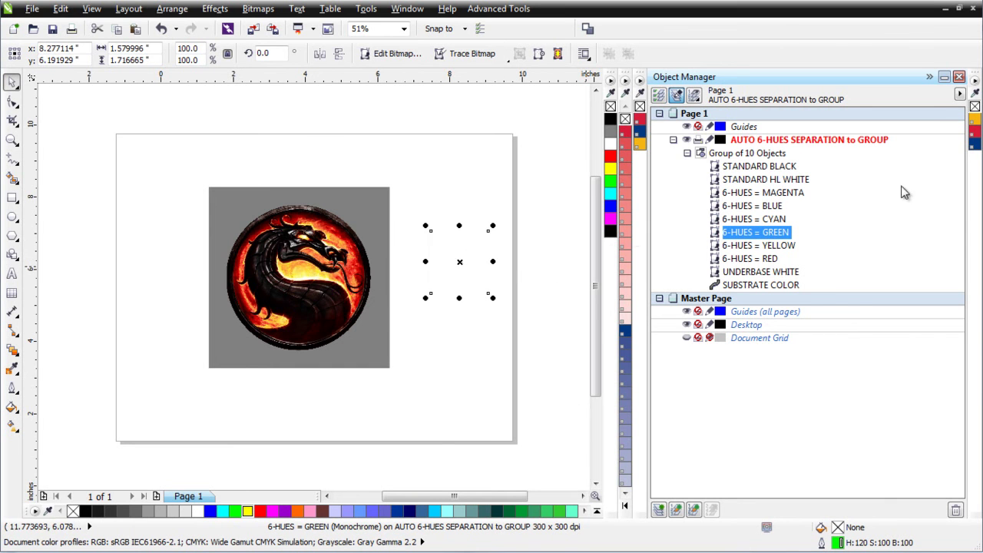
pyautogui.press('Delete')
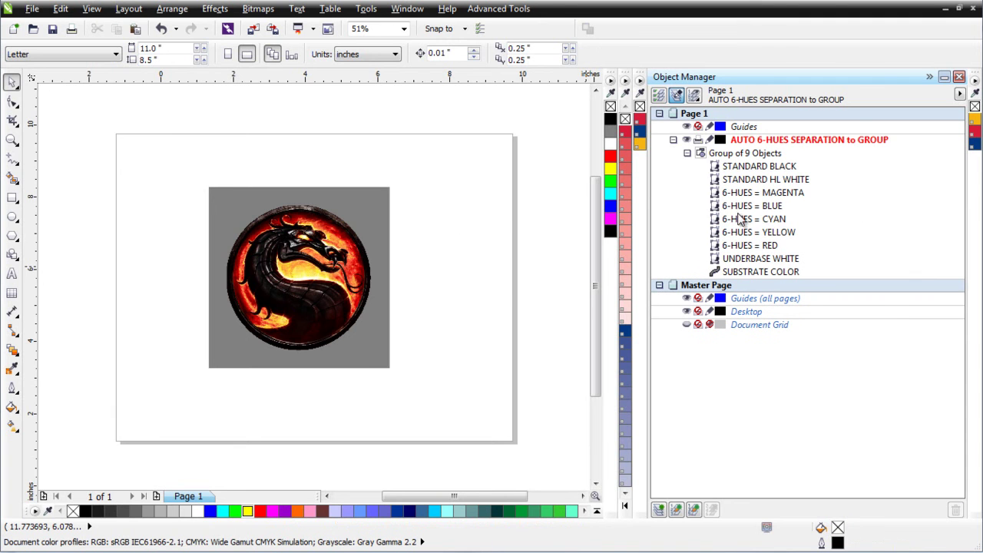
pyautogui.click(773, 220)
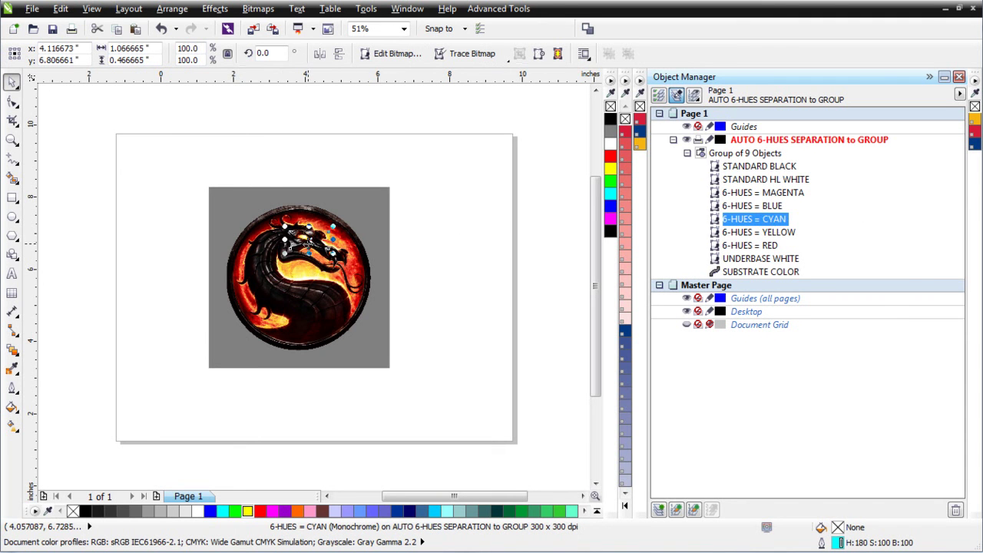
pyautogui.moveTo(306, 247); pyautogui.dragTo(429, 265)
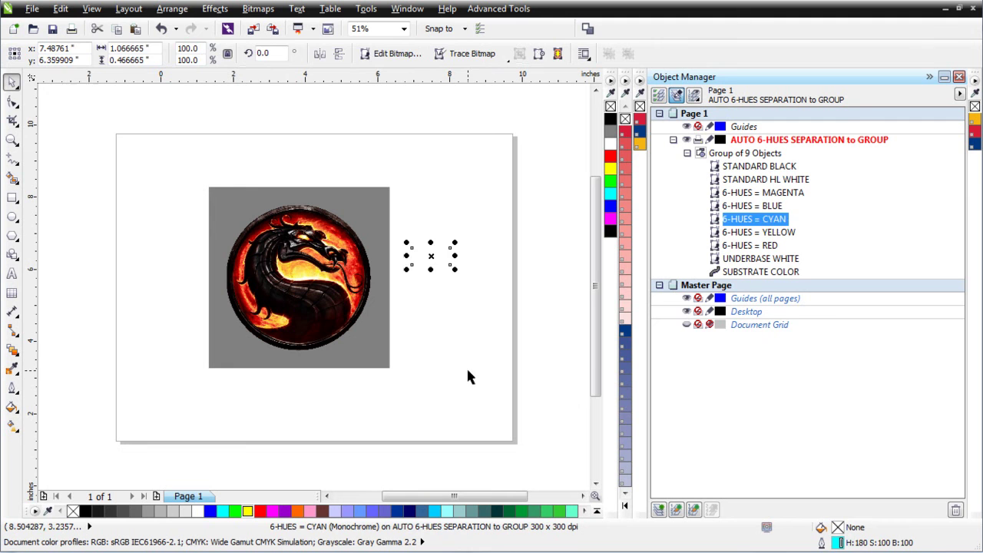
pyautogui.press('Delete')
# - Delete the 6-HUES = BLUE and 6-HUES = MAGENTA channels as well
pyautogui.click(753, 207)
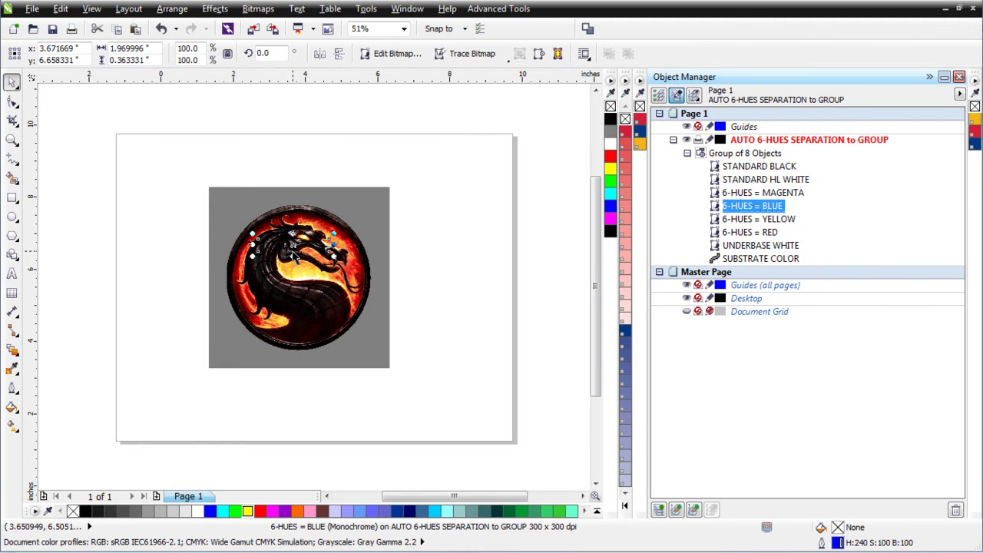
pyautogui.moveTo(291, 251); pyautogui.dragTo(435, 254)
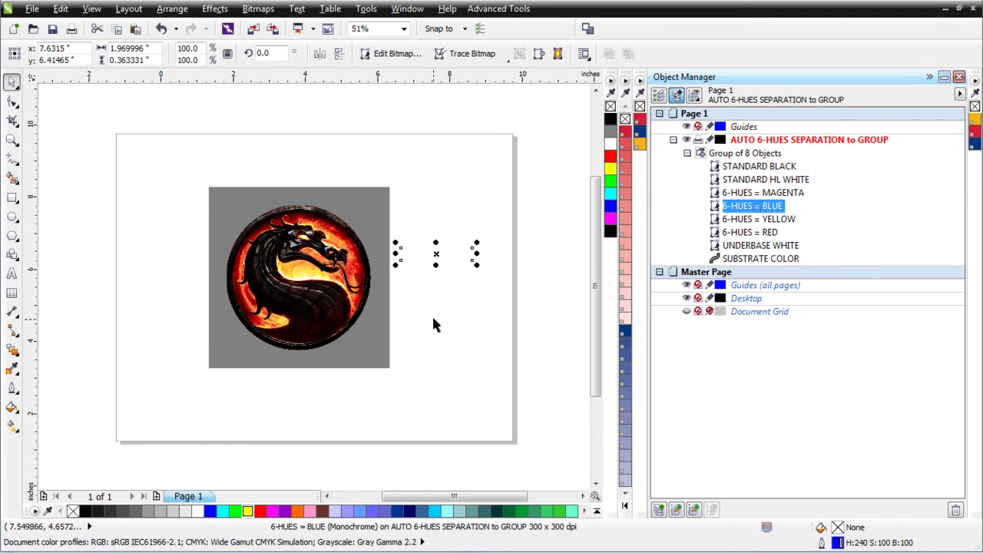
pyautogui.press('Delete')
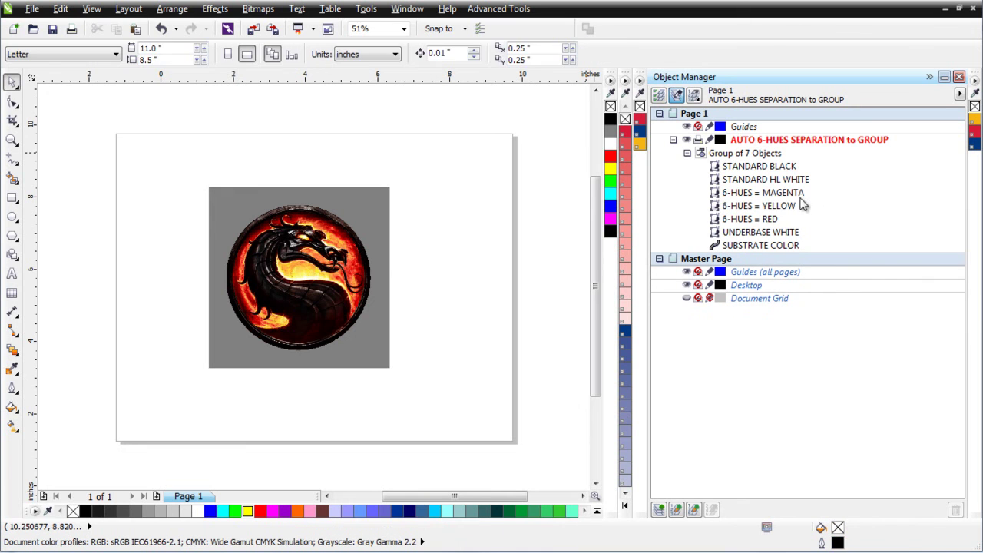
pyautogui.click(799, 194)
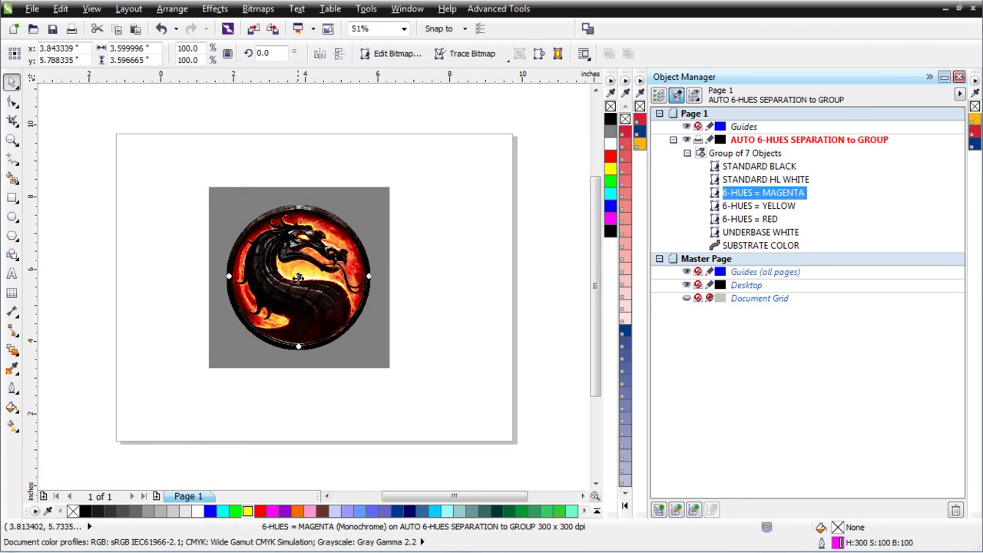
pyautogui.moveTo(299, 277); pyautogui.dragTo(469, 288)
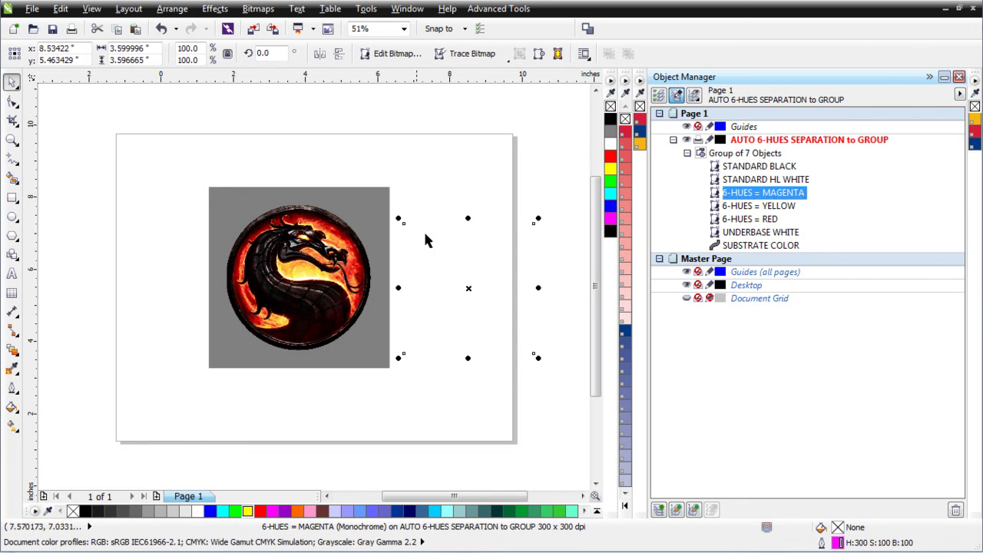
pyautogui.press('Delete')
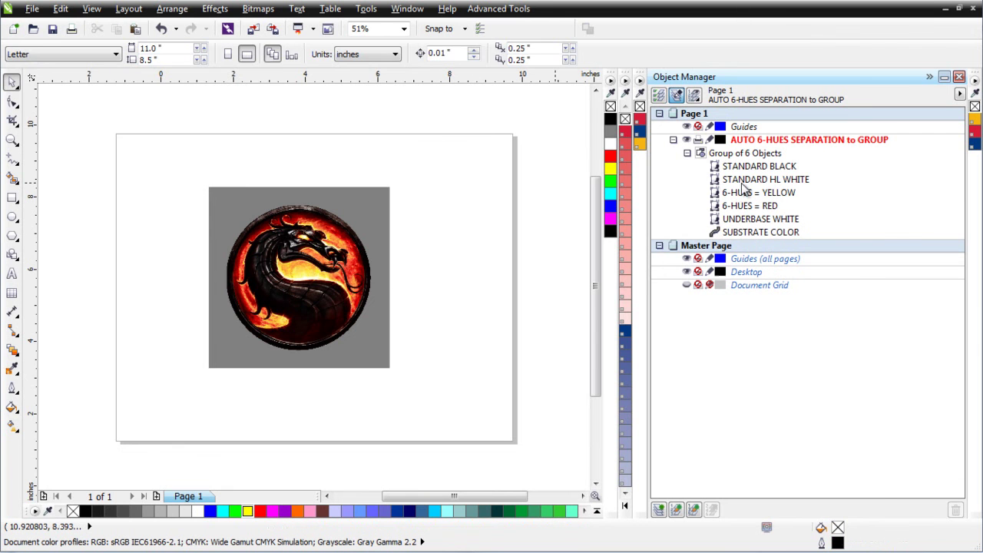
pyautogui.click(737, 181)
pyautogui.moveTo(300, 275); pyautogui.dragTo(477, 285)
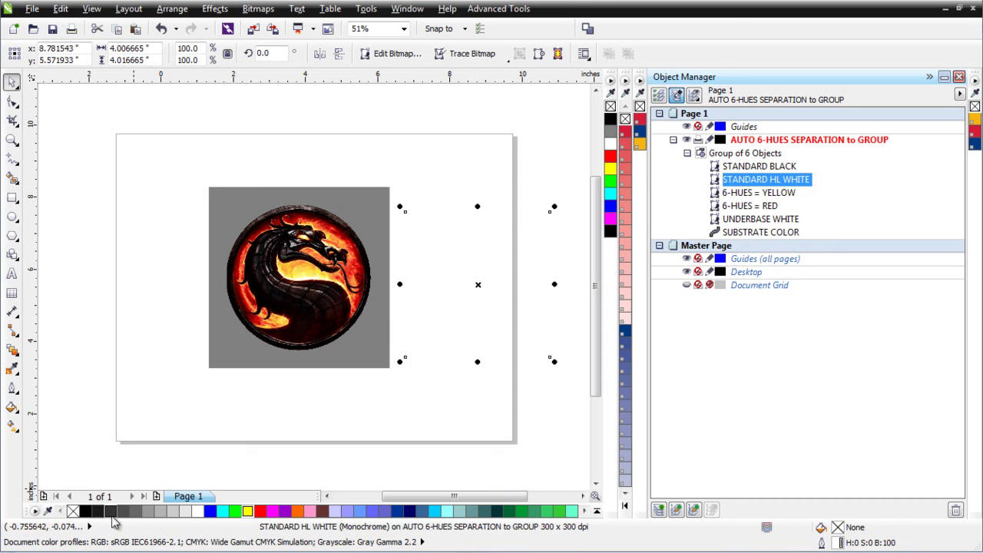
pyautogui.click(86, 512)
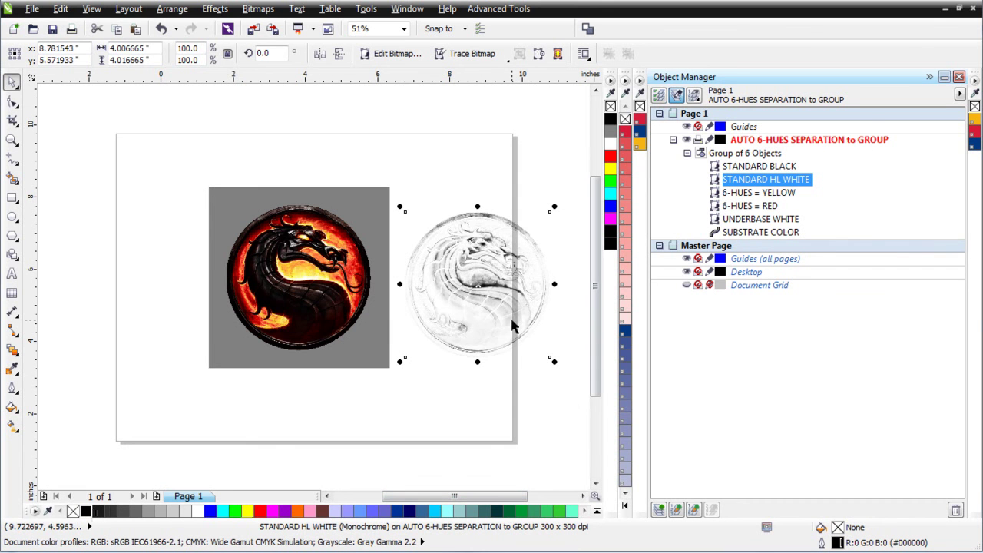
pyautogui.hotkey('ctrl', 'z')
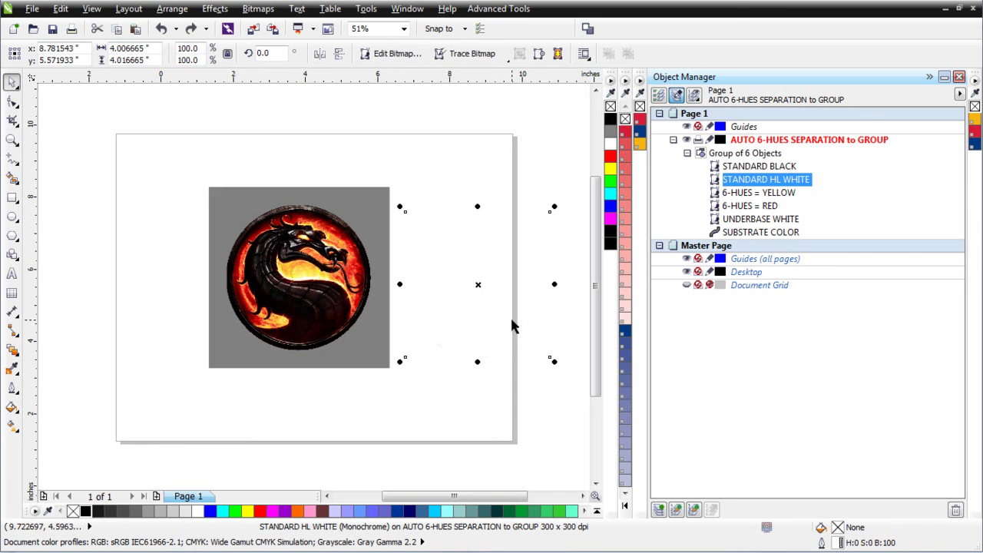
pyautogui.hotkey('ctrl', 'z')
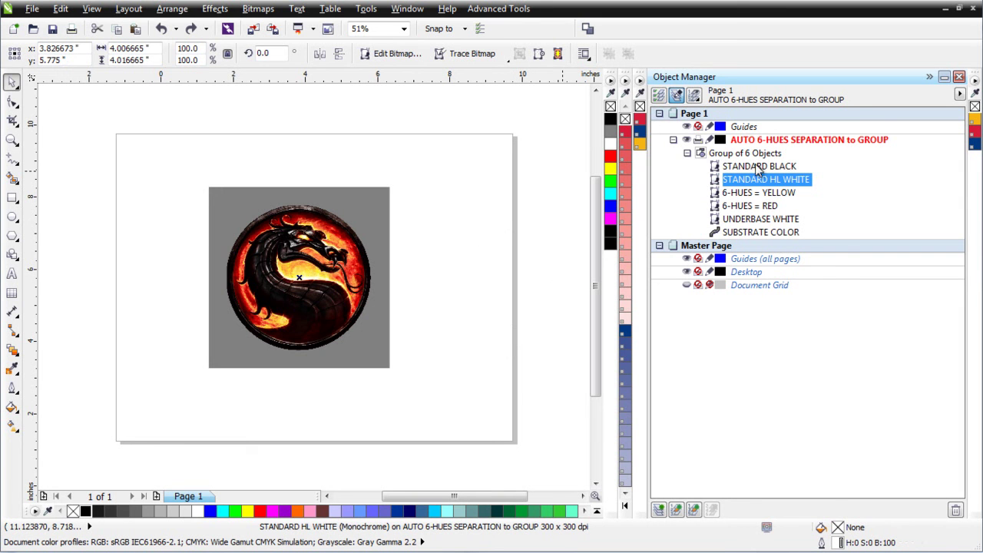
pyautogui.hotkey('shift', 'Tab')
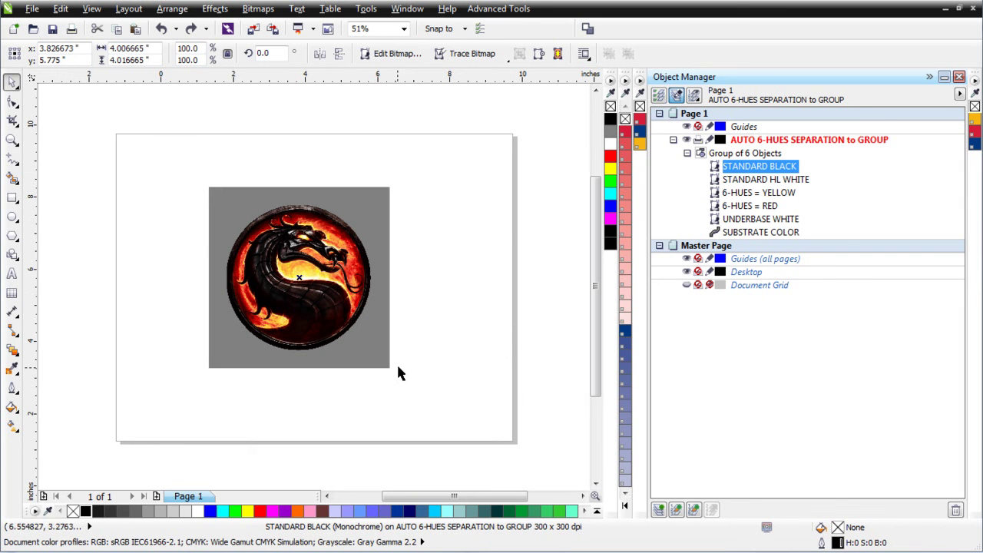
pyautogui.click(749, 220)
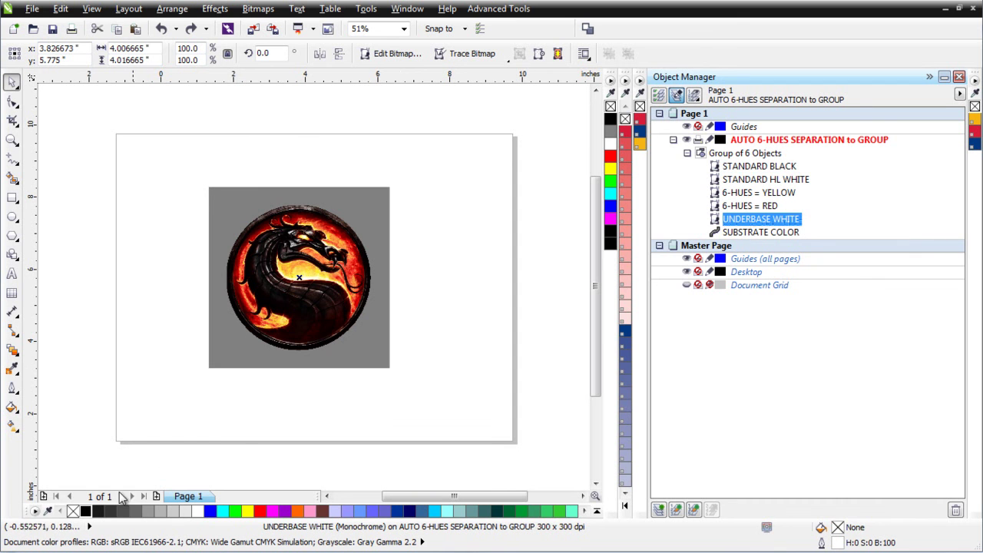
pyautogui.click(85, 511)
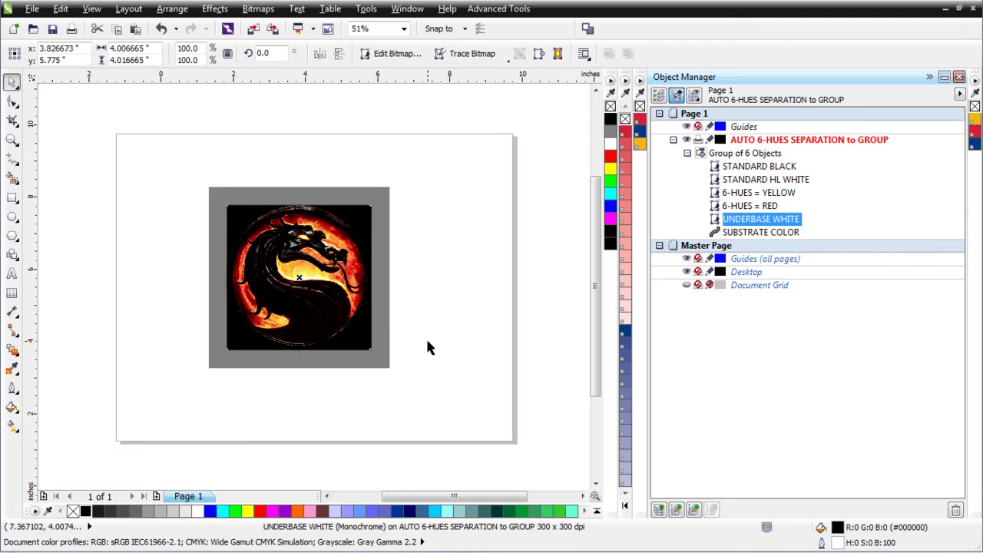
pyautogui.hotkey('ctrl', 'z')
# - Change the SUBSTRATE COLOR to orange after trying black and red, then reopen SimpleSeps Raster
pyautogui.click(755, 232)
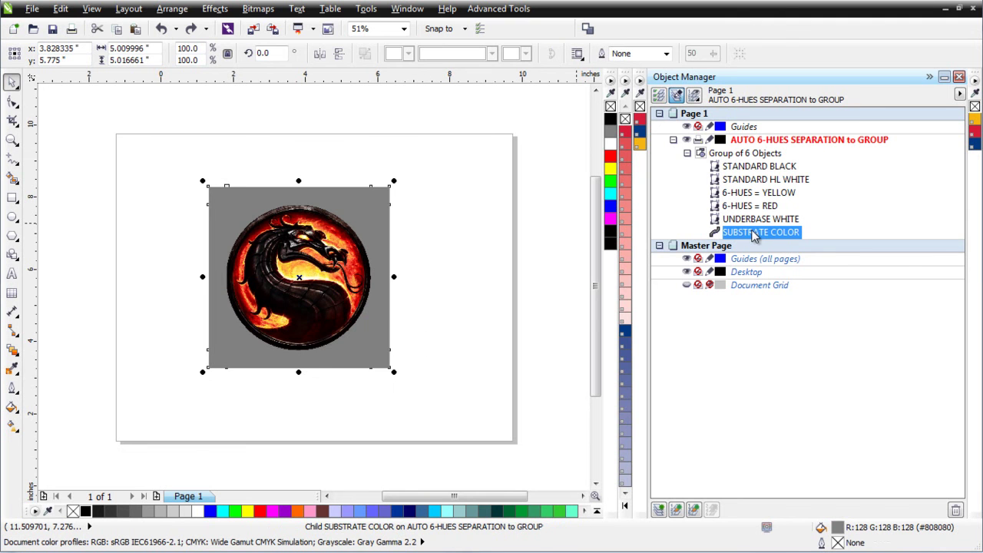
pyautogui.click(86, 512)
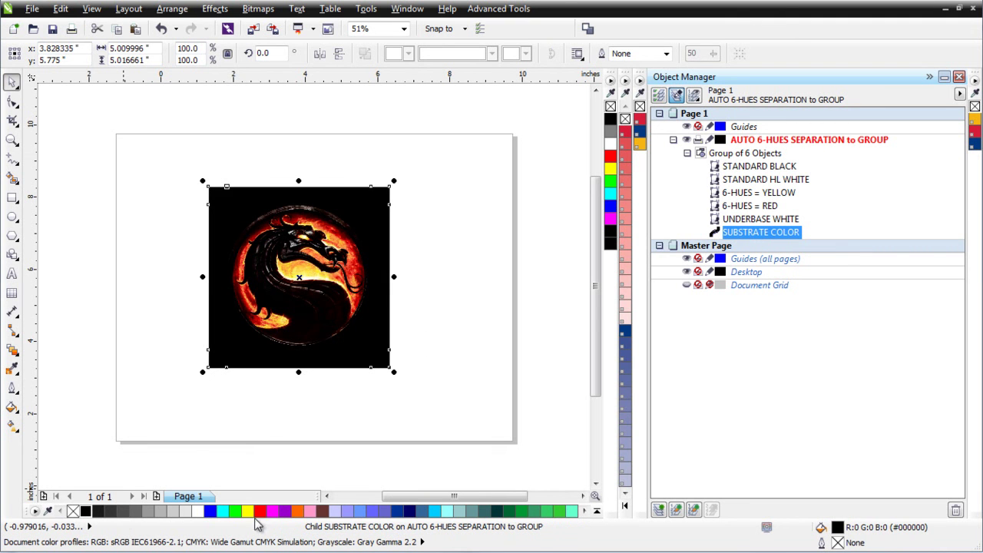
pyautogui.click(260, 511)
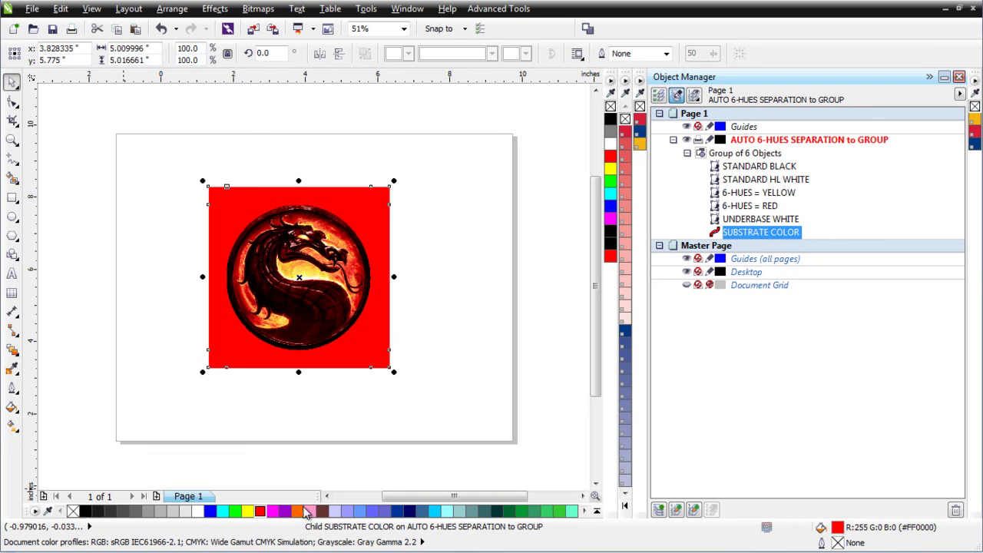
pyautogui.click(298, 510)
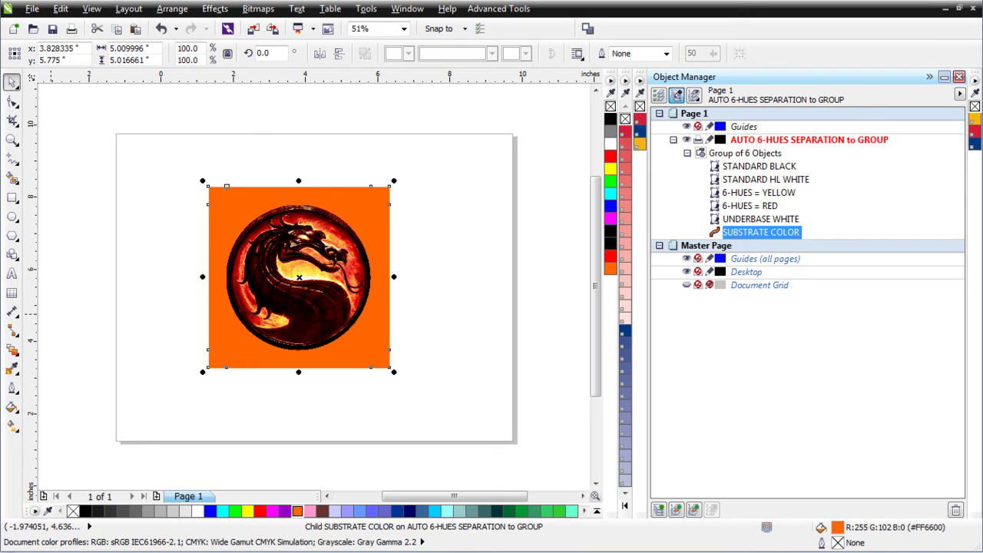
pyautogui.click(163, 491)
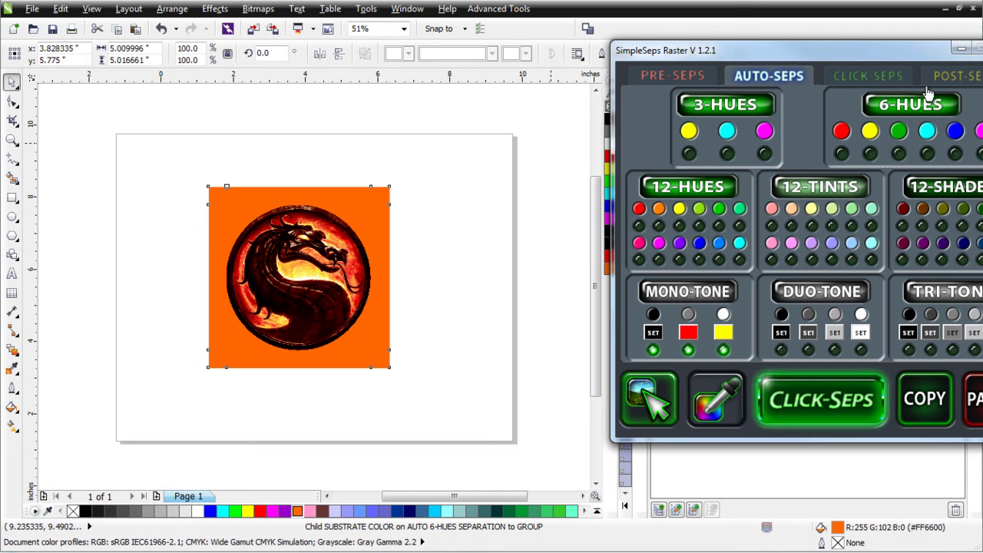
pyautogui.click(874, 79)
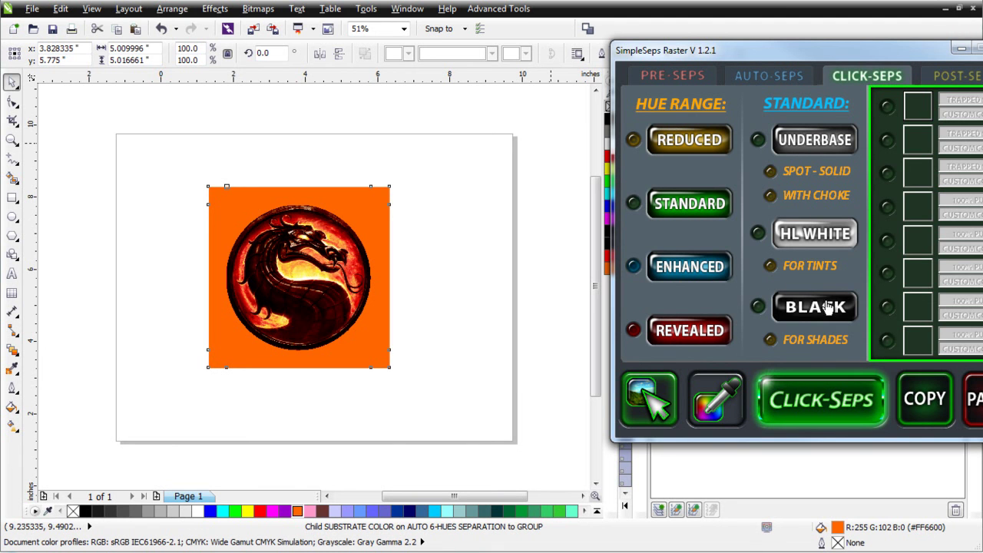
pyautogui.click(757, 143)
pyautogui.click(766, 234)
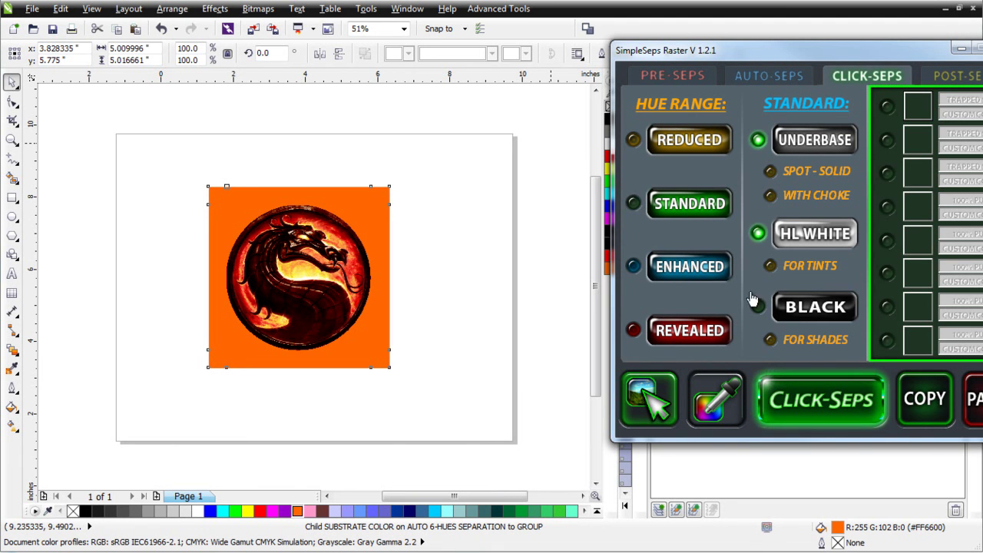
pyautogui.click(755, 308)
pyautogui.click(769, 76)
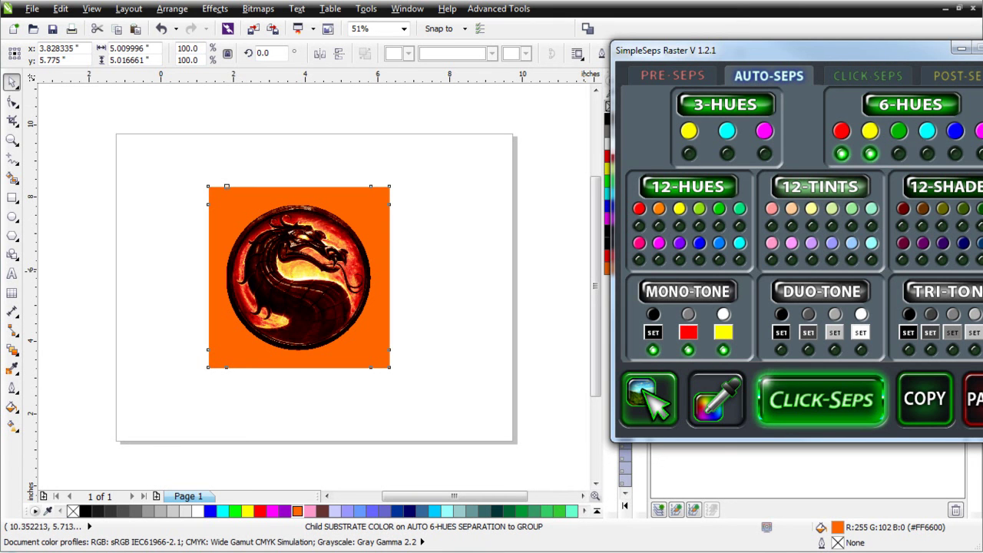
pyautogui.click(884, 78)
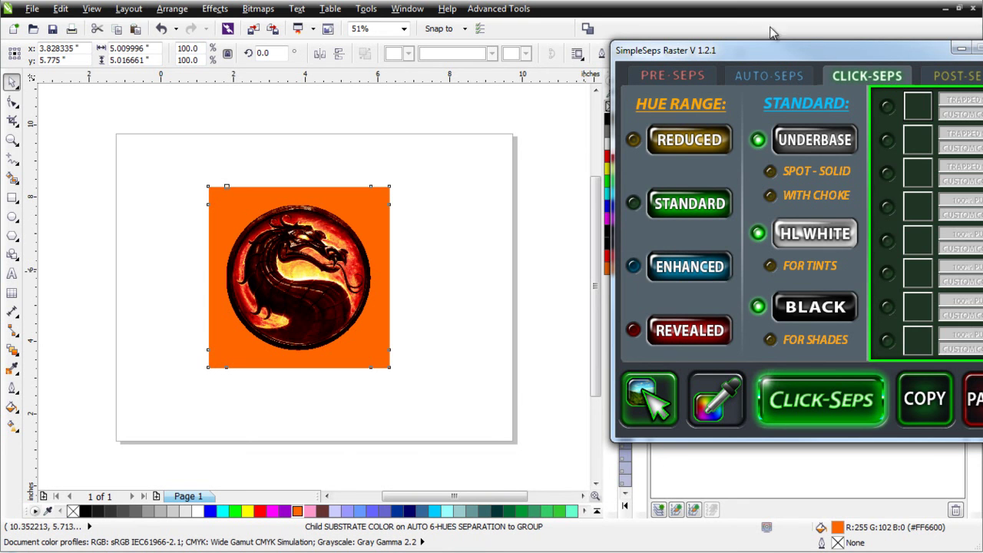
pyautogui.click(758, 139)
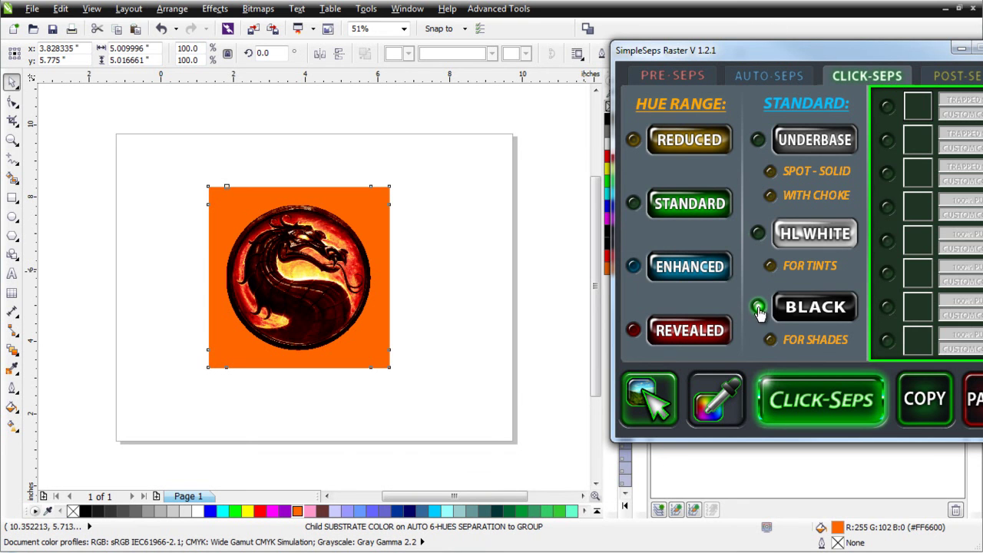
pyautogui.click(777, 79)
pyautogui.click(842, 154)
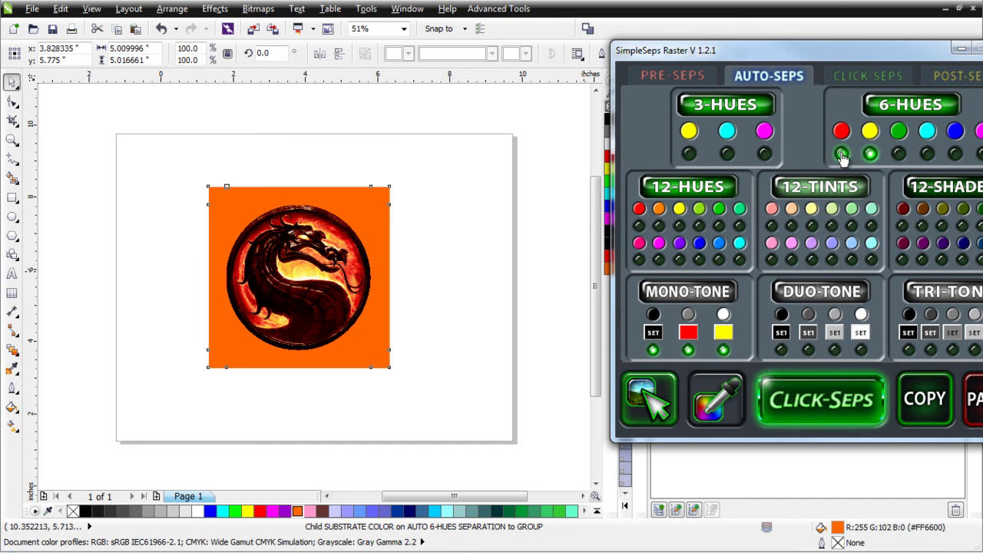
pyautogui.click(870, 154)
# - Close the AUTO-SEPS = 6-HUE BLEND document without saving and move the SimpleSeps window beside the dragon
pyautogui.click(455, 229)
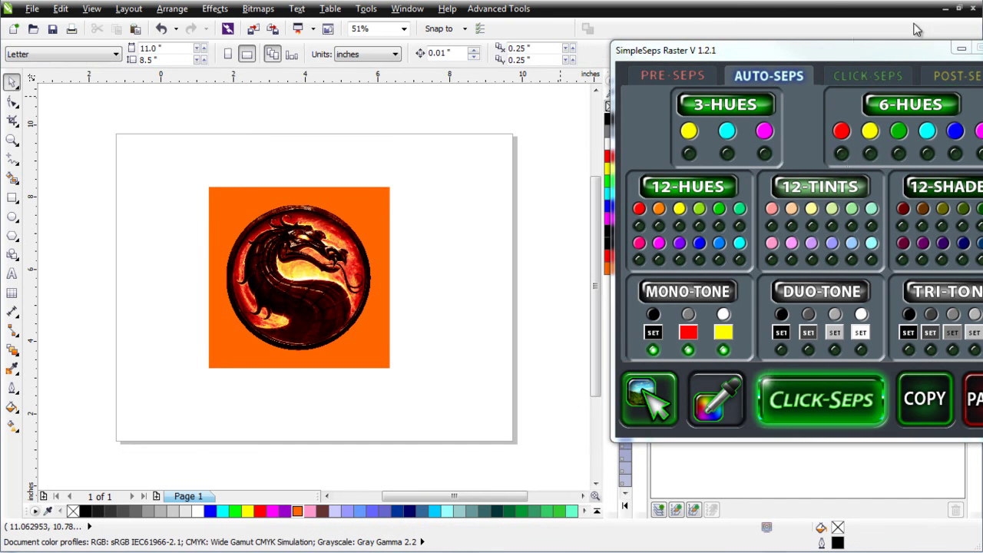
pyautogui.click(973, 10)
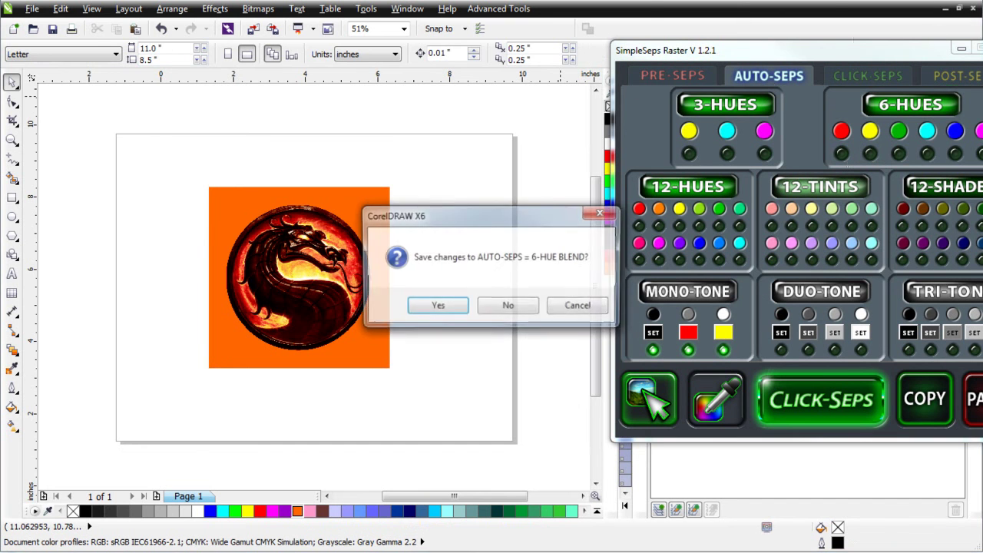
pyautogui.click(510, 305)
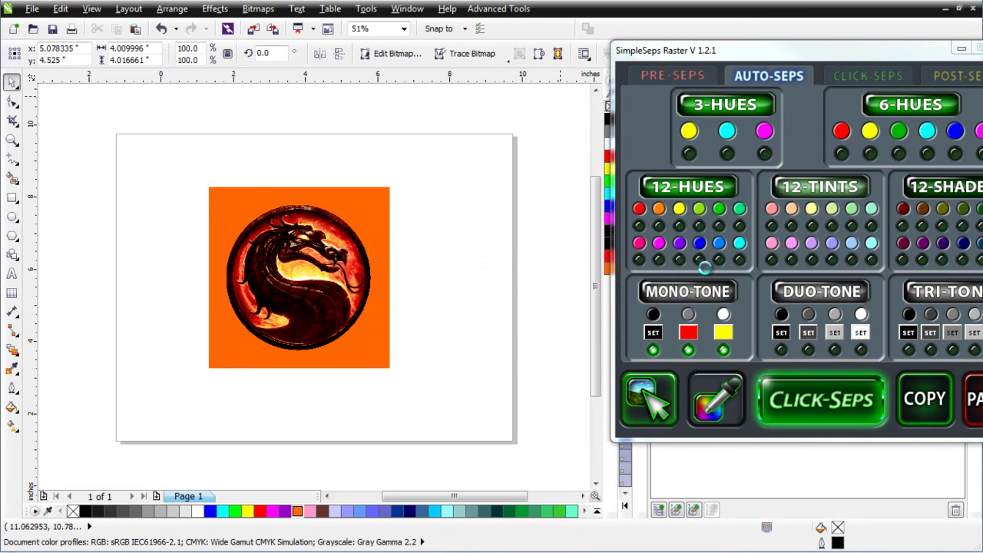
pyautogui.moveTo(874, 59); pyautogui.dragTo(760, 102)
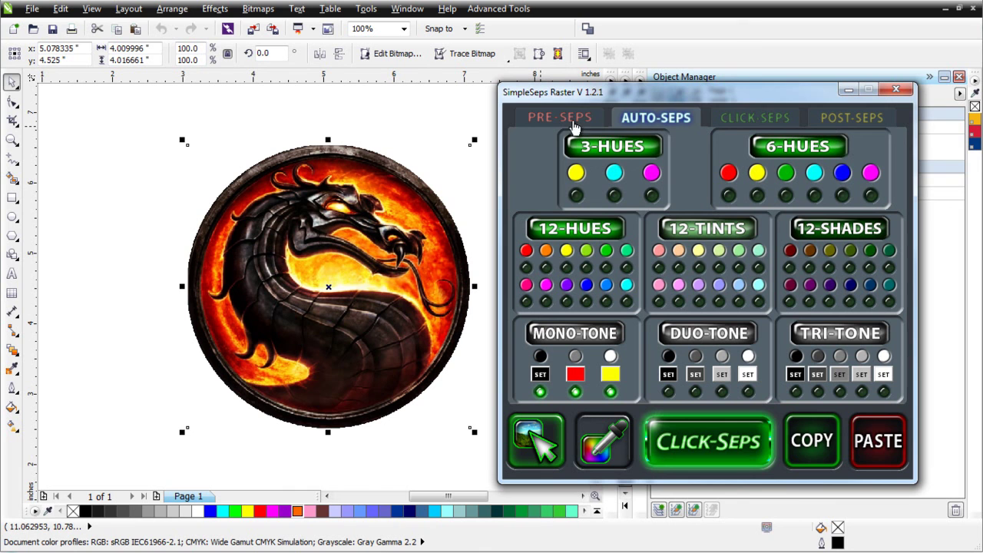